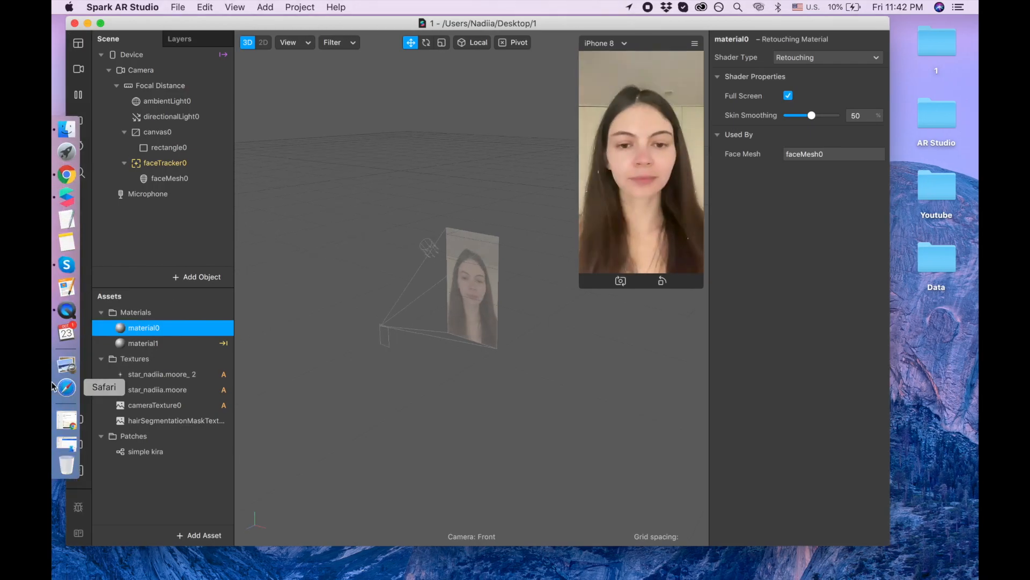
- Switch to Chrome and view the effect files in the Kira Kira on Hair Dropbox folder
{"action": "left_click", "coordinate": [60, 427]}
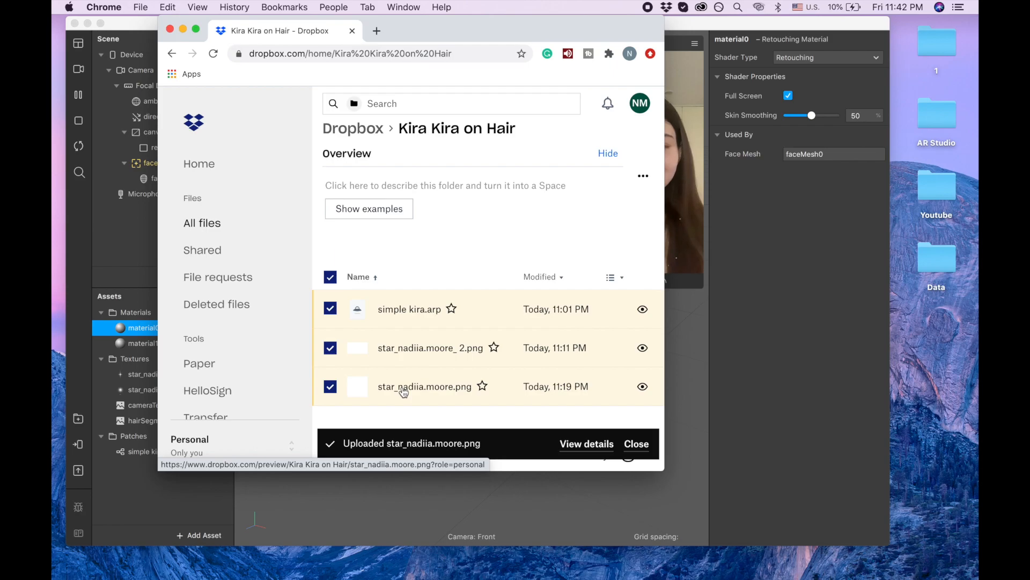
{"action": "left_click", "coordinate": [197, 29]}
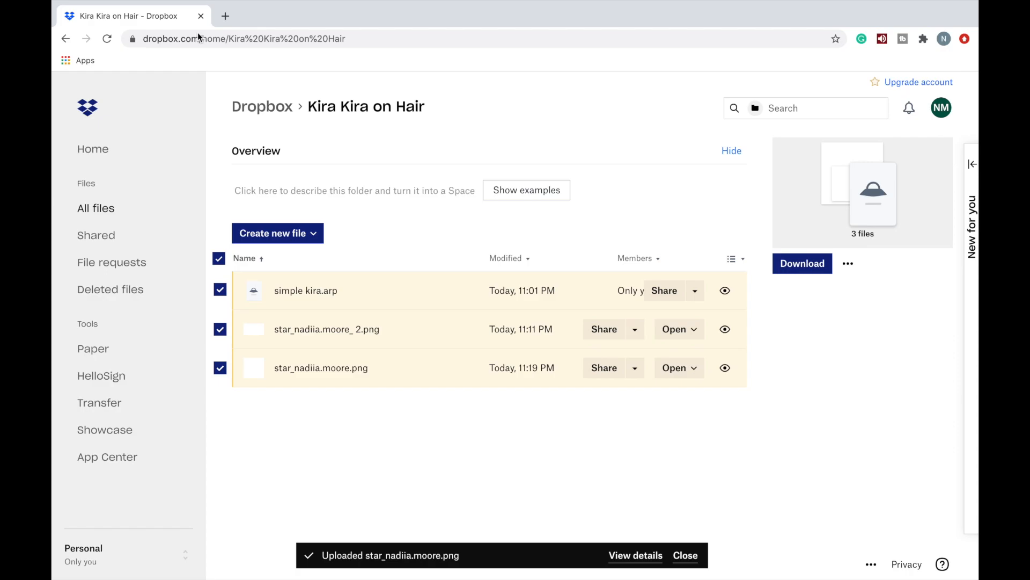
{"action": "mouse_move", "coordinate": [127, 4]}
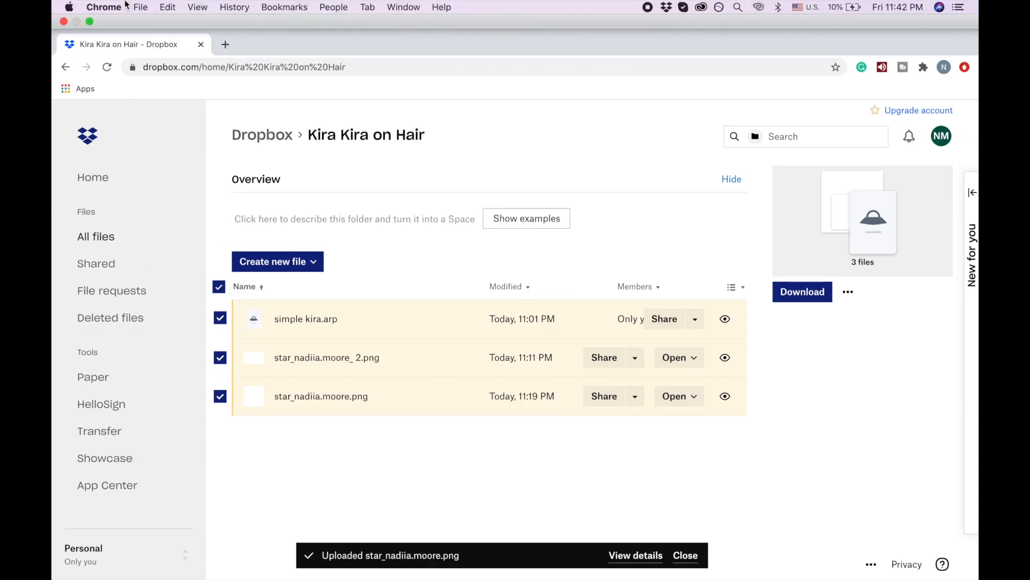
{"action": "left_click", "coordinate": [90, 22]}
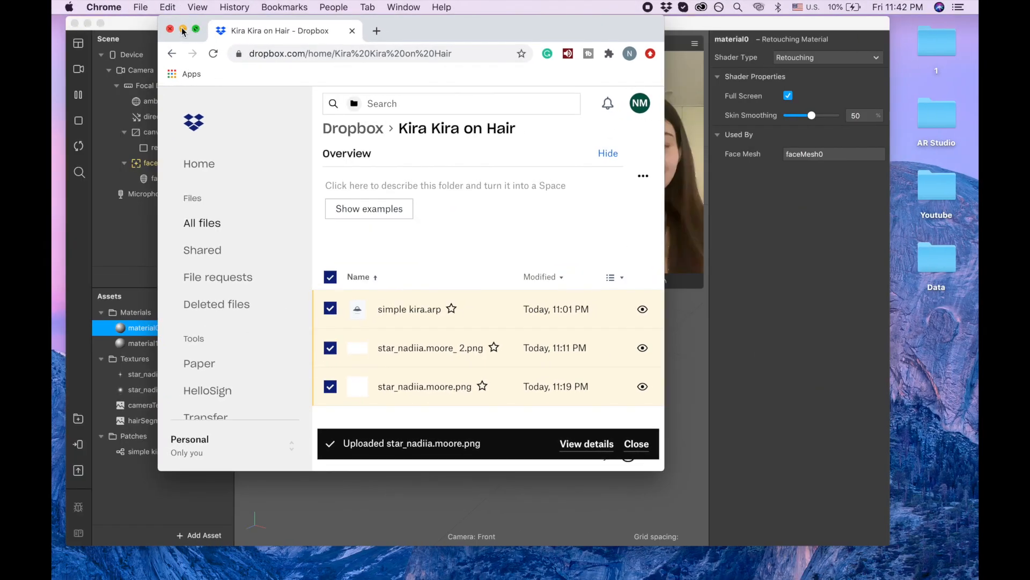
{"action": "left_click", "coordinate": [183, 30]}
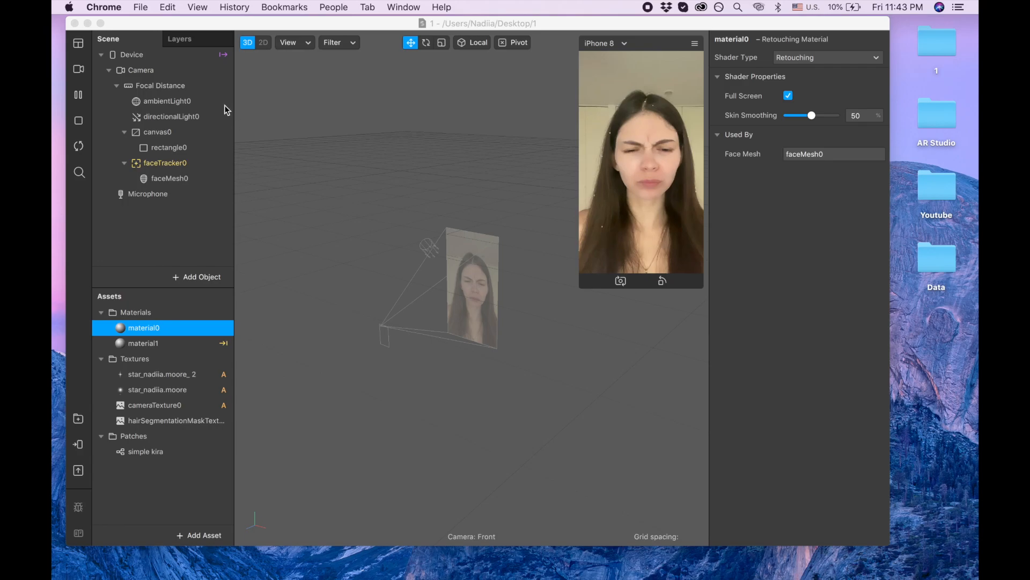
- Close the open project and create a new blank project in Spark AR Studio
{"action": "left_click", "coordinate": [74, 24]}
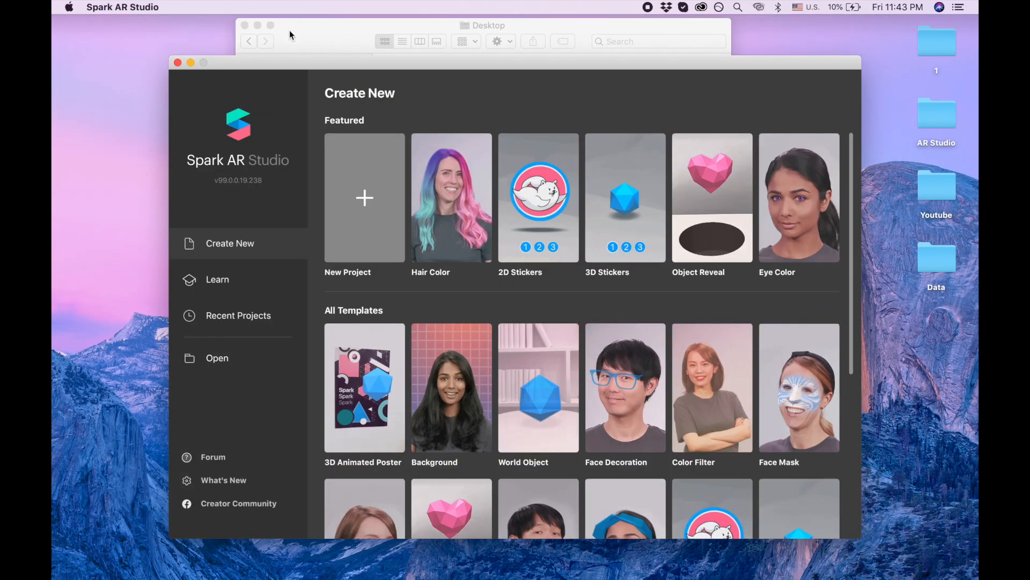
{"action": "left_click", "coordinate": [370, 215]}
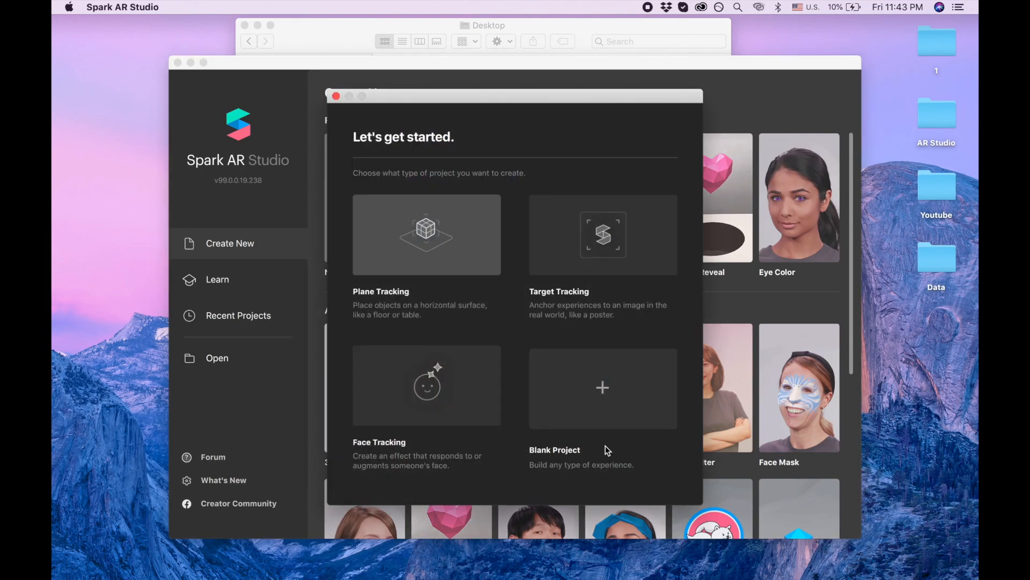
{"action": "left_click", "coordinate": [596, 403]}
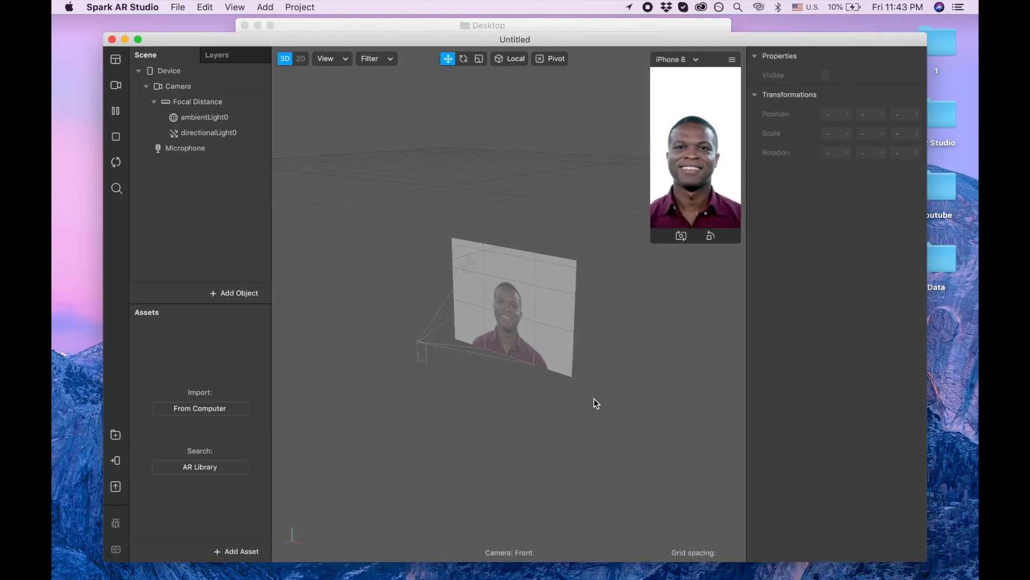
- Import simple kira.arp and both star PNG files from the downloaded Kira Kira on Hair folder into the project's assets
{"action": "left_click", "coordinate": [318, 26]}
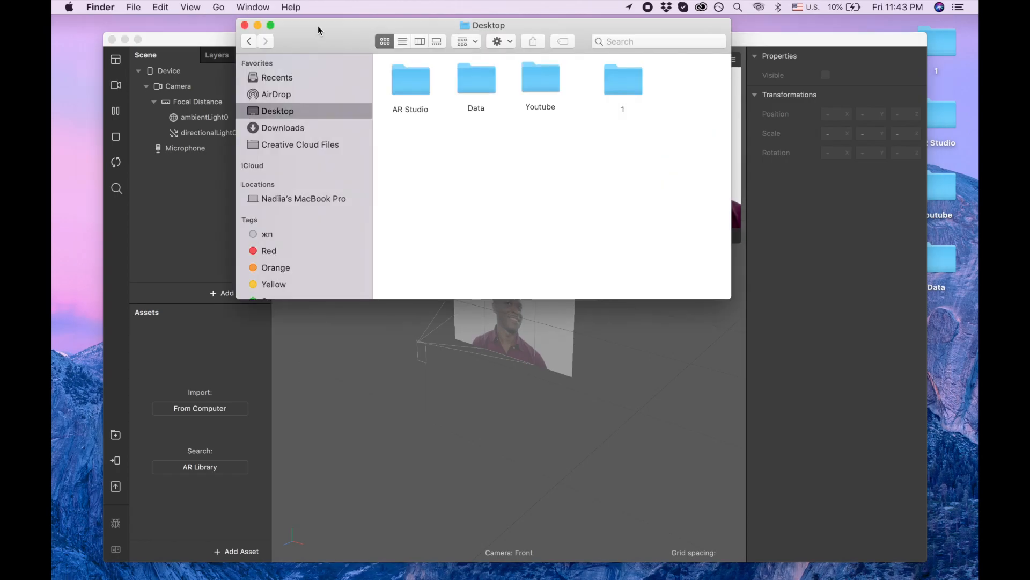
{"action": "left_click", "coordinate": [272, 130]}
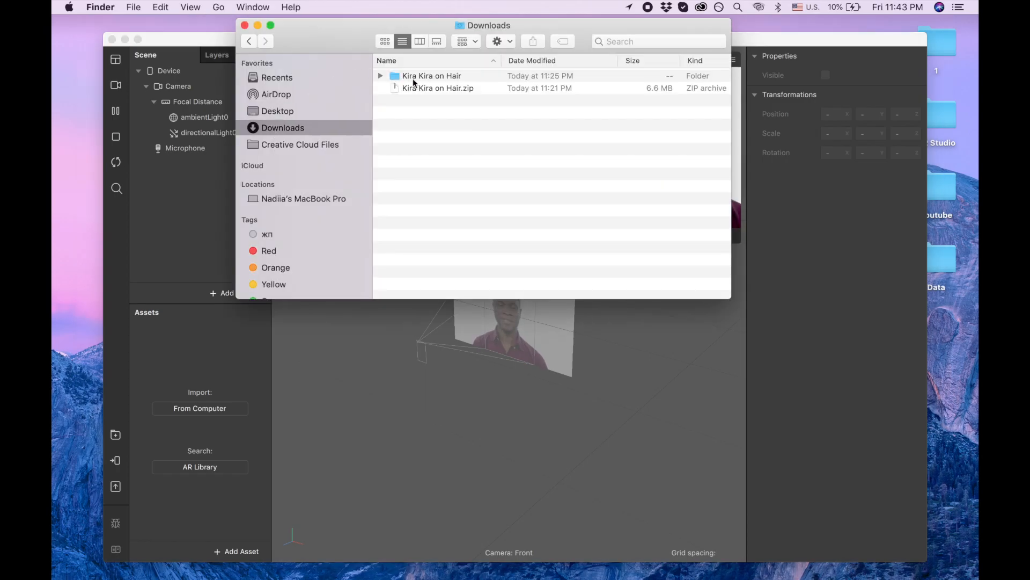
{"action": "double_click", "coordinate": [459, 81]}
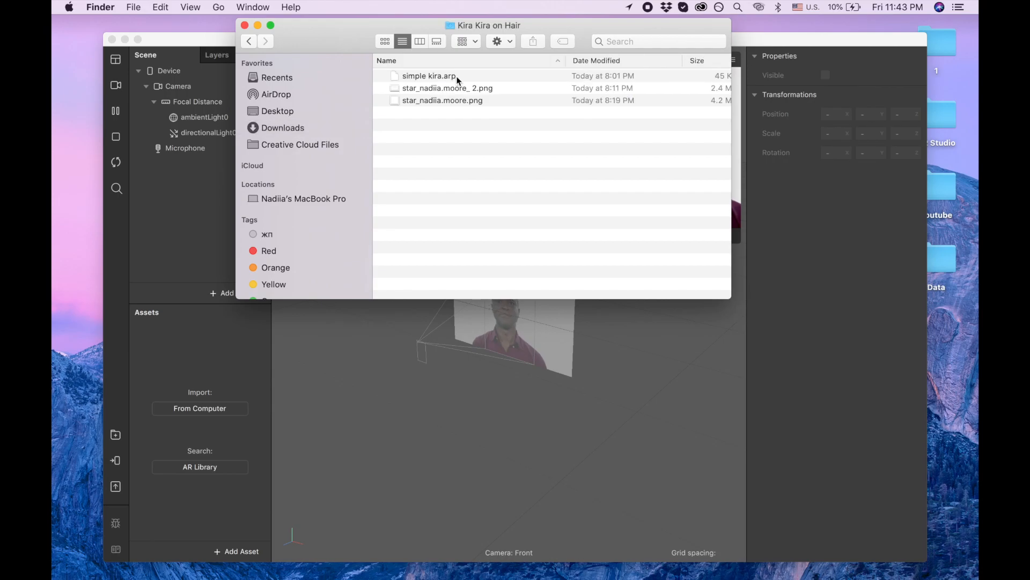
{"action": "left_click", "coordinate": [385, 78]}
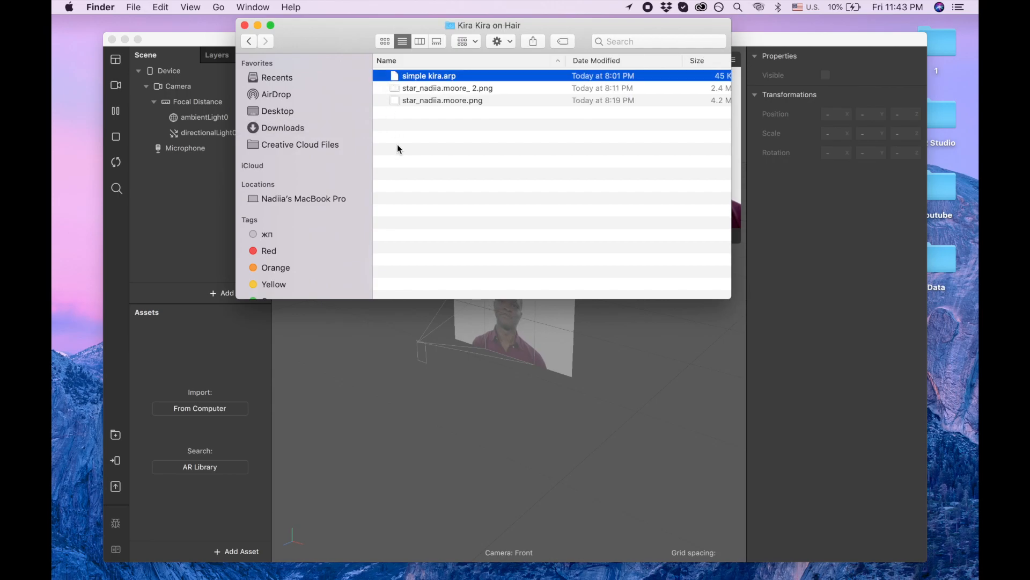
{"action": "left_click", "coordinate": [400, 150]}
{"action": "left_click_drag", "start_coordinate": [384, 80], "coordinate": [384, 108]}
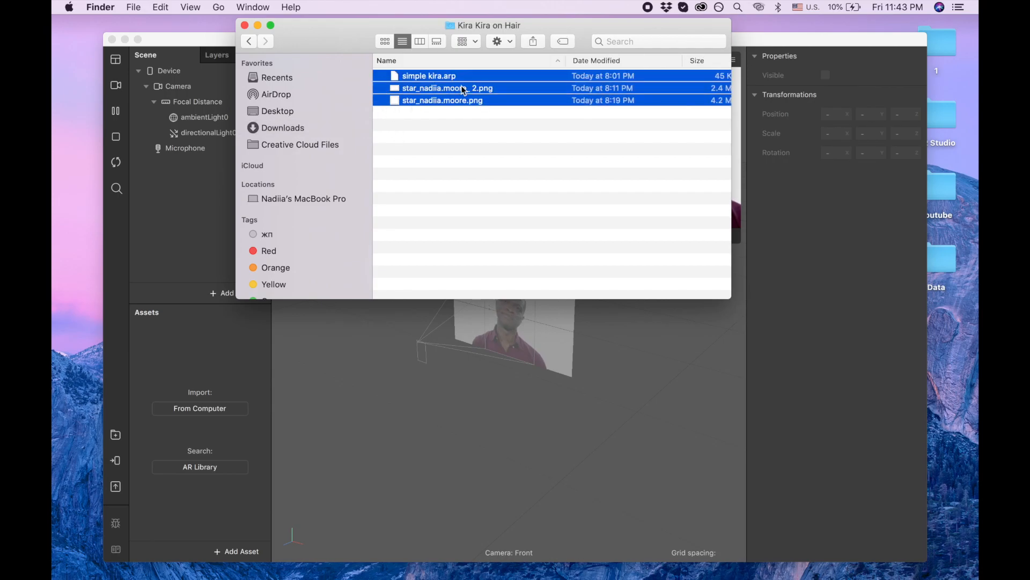
{"action": "left_click_drag", "start_coordinate": [466, 90], "coordinate": [225, 356]}
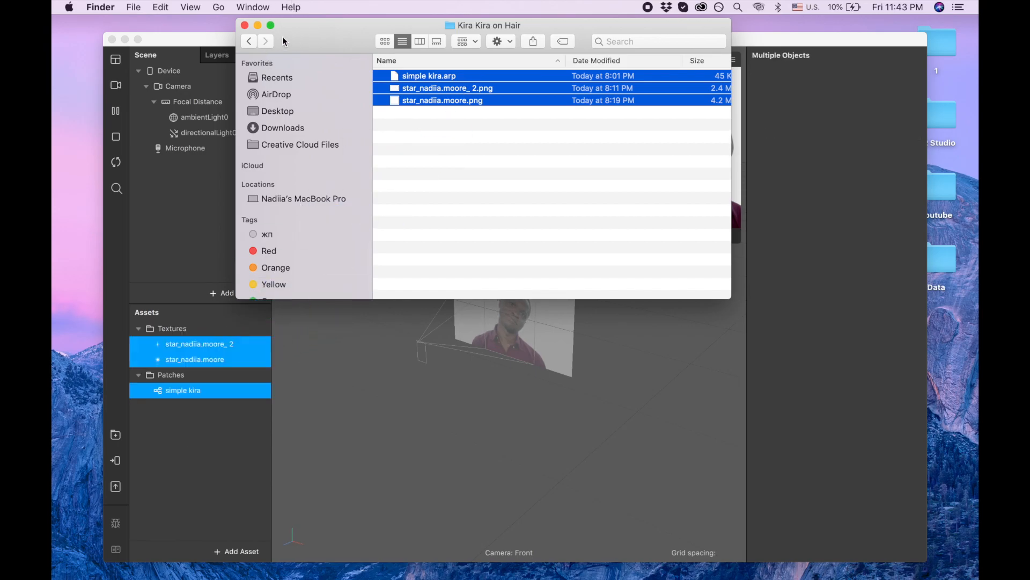
{"action": "left_click", "coordinate": [258, 25]}
{"action": "left_click", "coordinate": [140, 44]}
{"action": "left_click", "coordinate": [138, 43]}
- Enable No compression for both imported star textures
{"action": "left_click", "coordinate": [233, 416]}
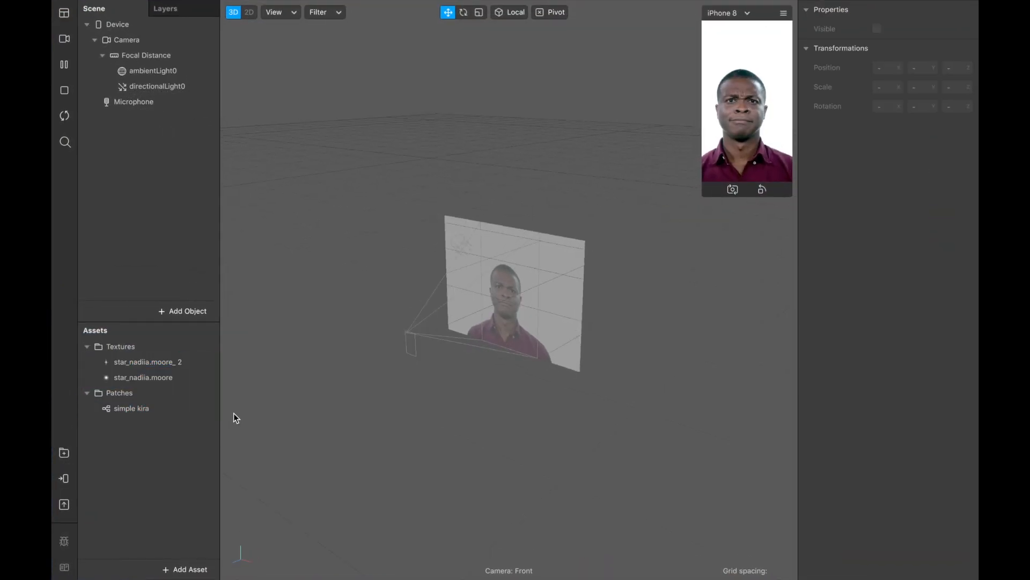
{"action": "left_click", "coordinate": [178, 368]}
{"action": "left_click", "coordinate": [877, 322]}
{"action": "left_click", "coordinate": [164, 378]}
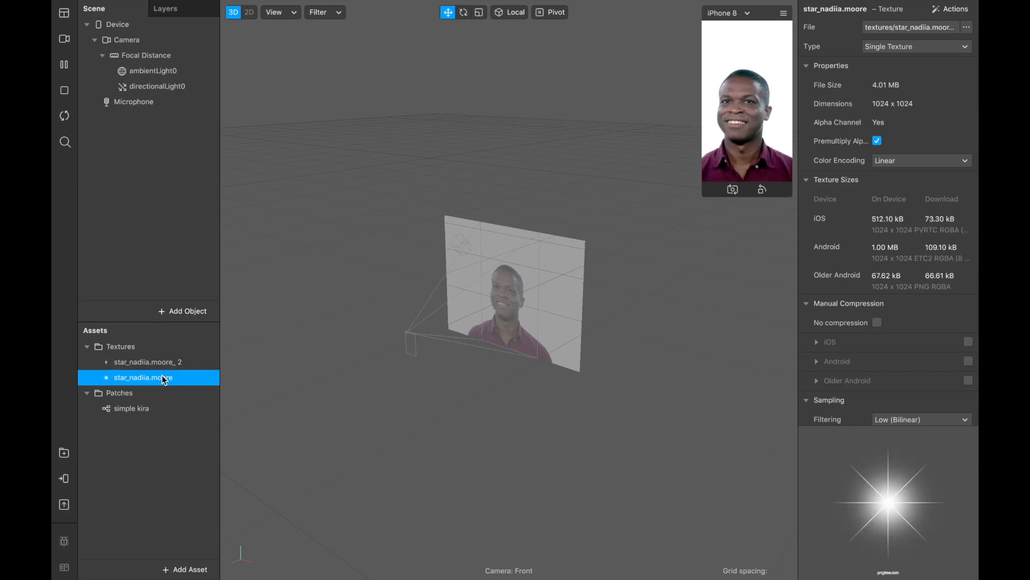
{"action": "left_click", "coordinate": [879, 322]}
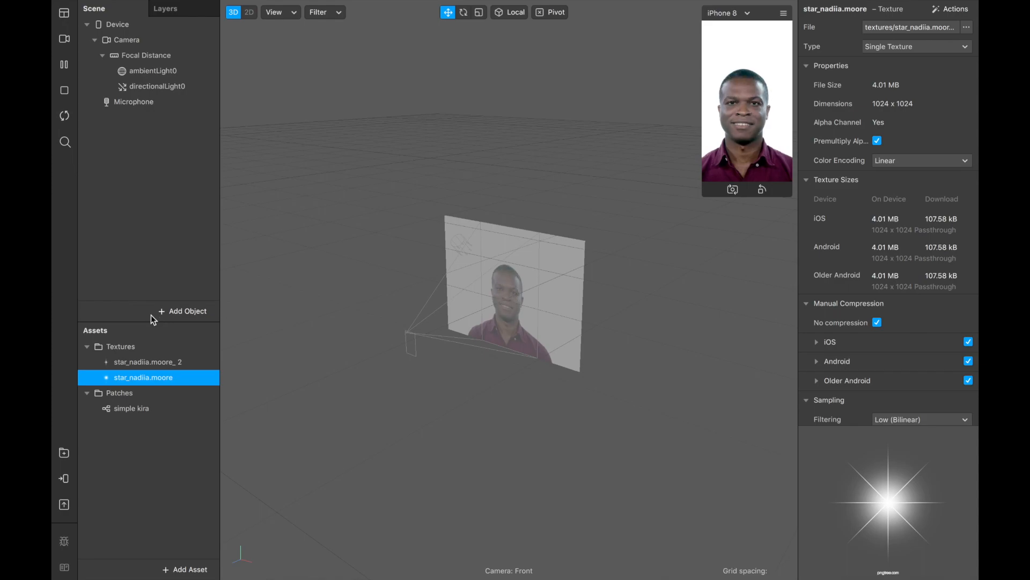
- Add a Face Mesh object to the scene and assign a new material to it
{"action": "left_click", "coordinate": [179, 313]}
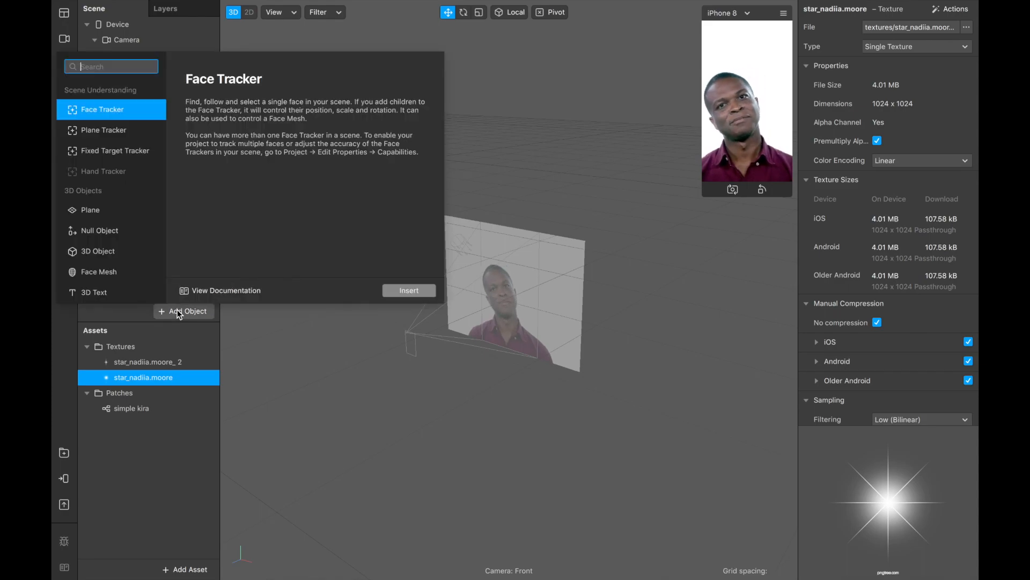
{"action": "type", "text": "mesh"}
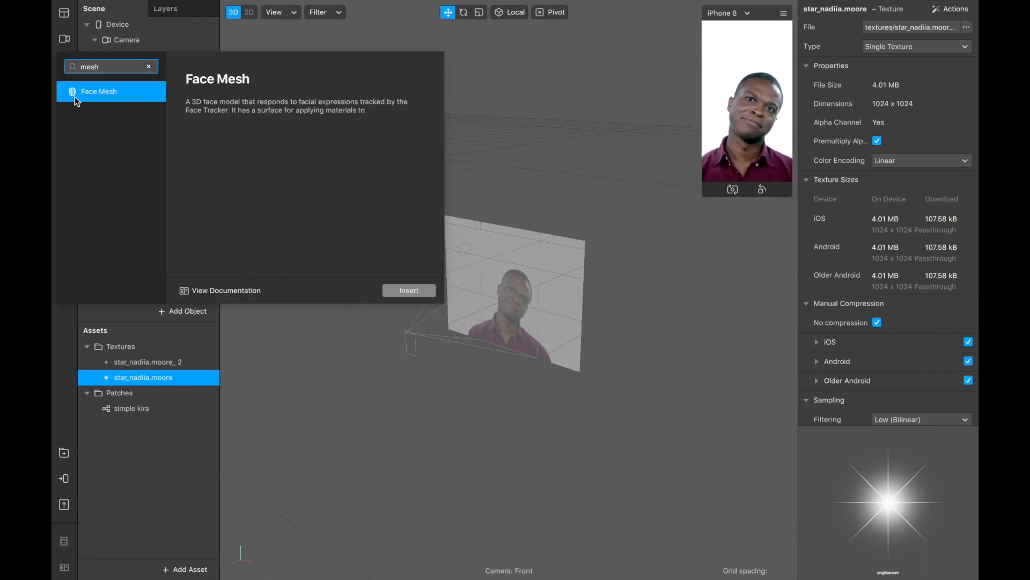
{"action": "double_click", "coordinate": [134, 95]}
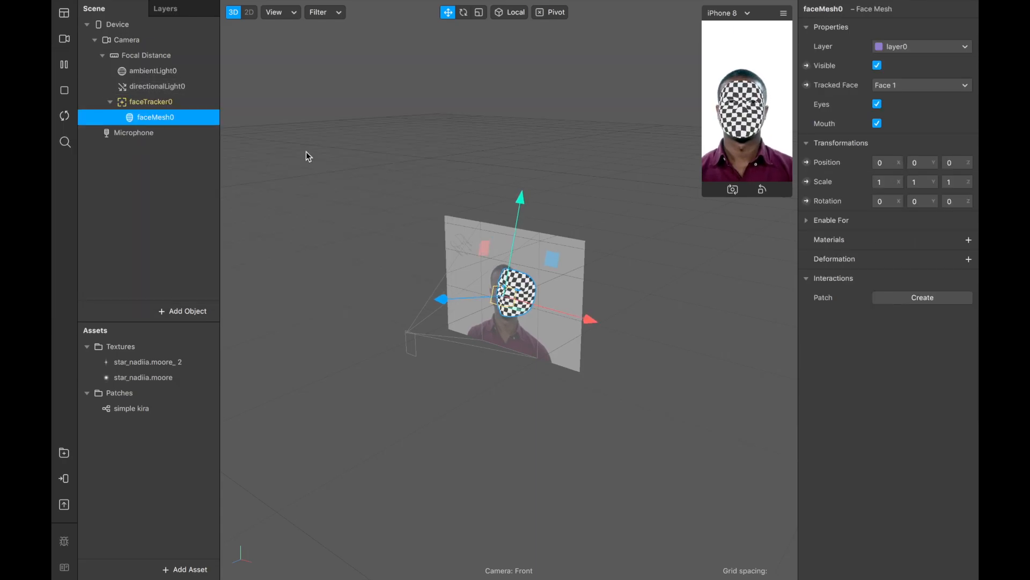
{"action": "left_click", "coordinate": [969, 240]}
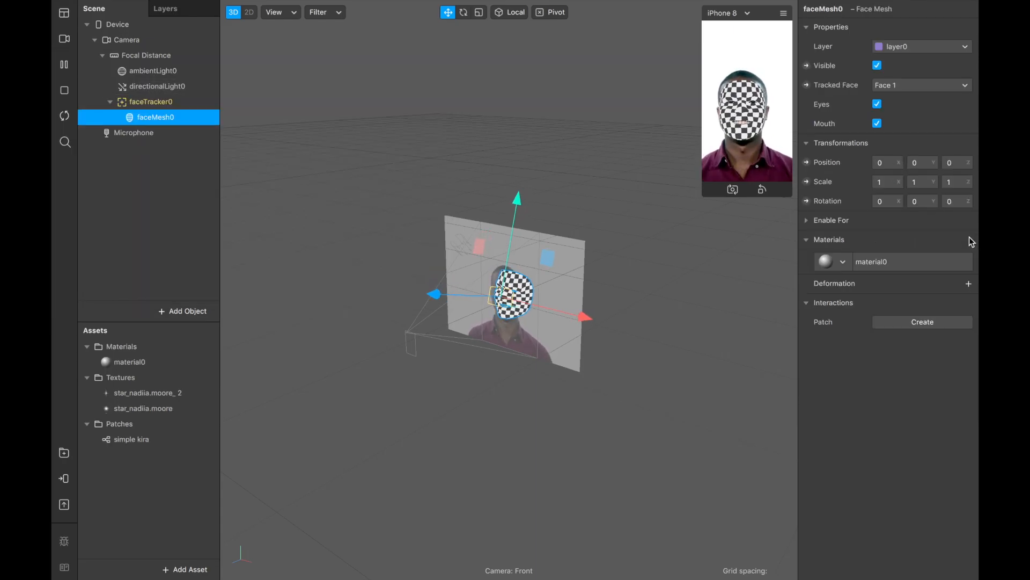
- Change the shader type of the face mesh material, material0, to Retouching
{"action": "left_click", "coordinate": [160, 363]}
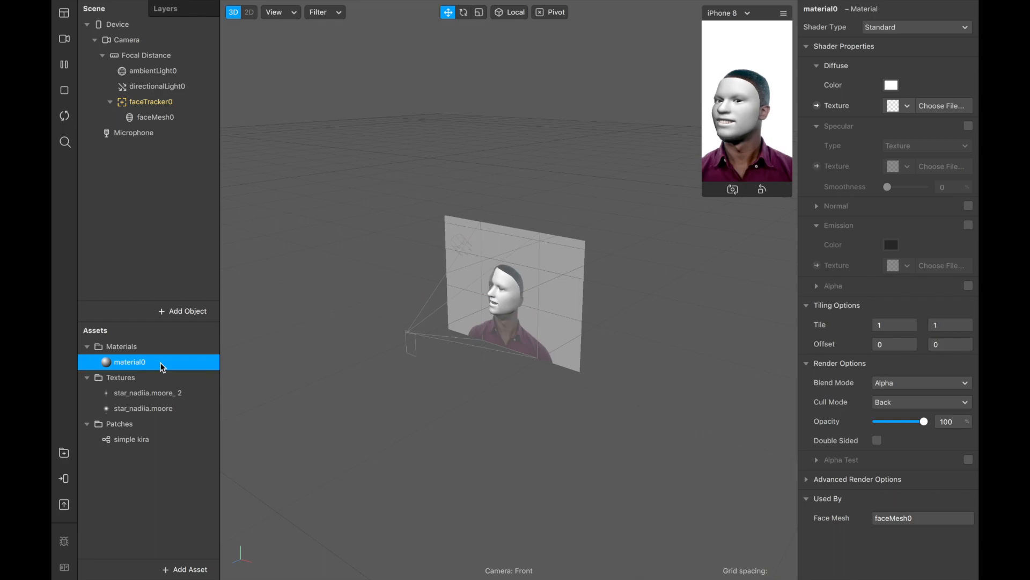
{"action": "left_click", "coordinate": [885, 27]}
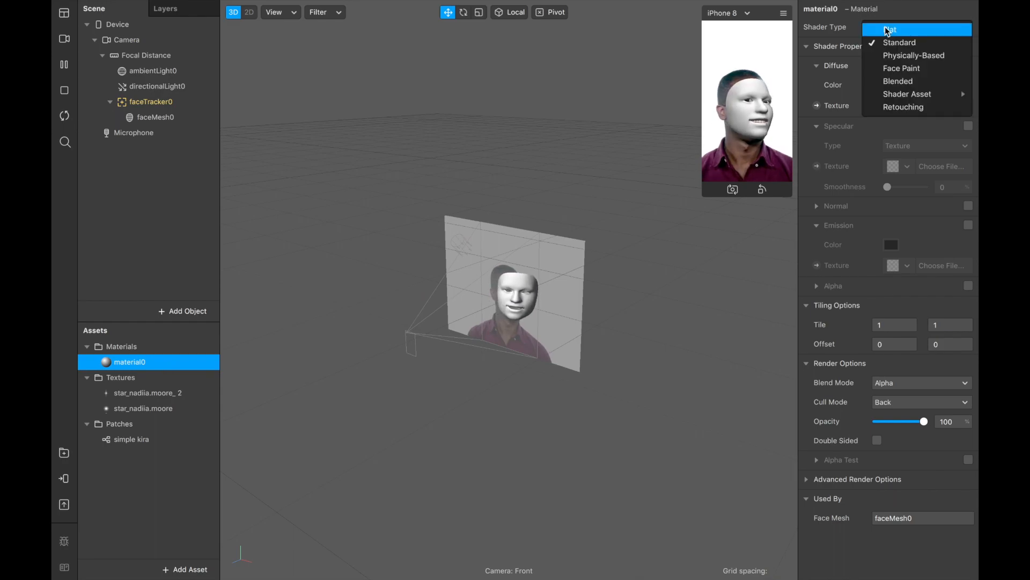
{"action": "left_click", "coordinate": [899, 107]}
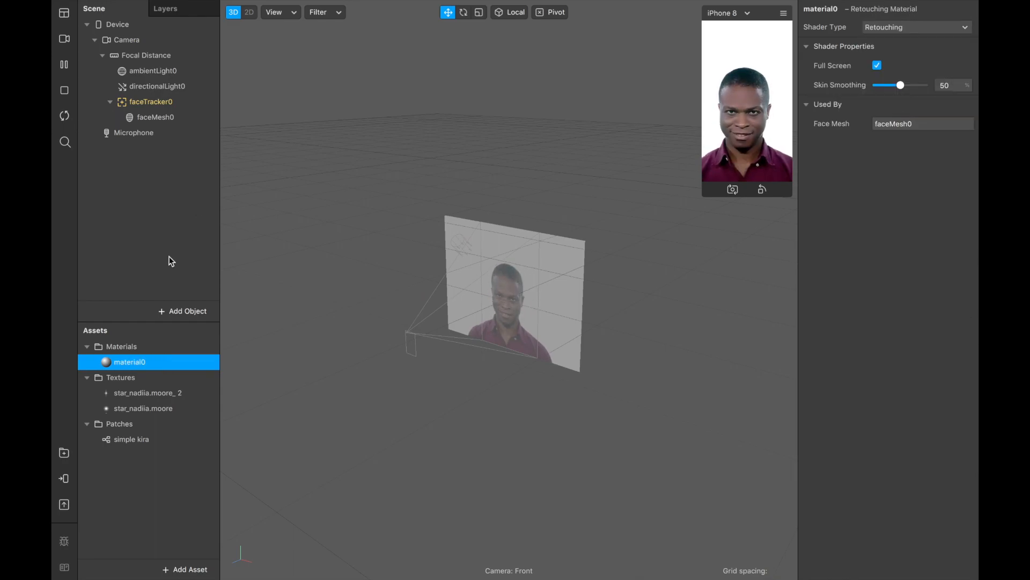
- Add a Rectangle to the scene and move its canvas above faceTracker0 in the scene hierarchy
{"action": "left_click", "coordinate": [180, 312]}
{"action": "type", "text": "re"}
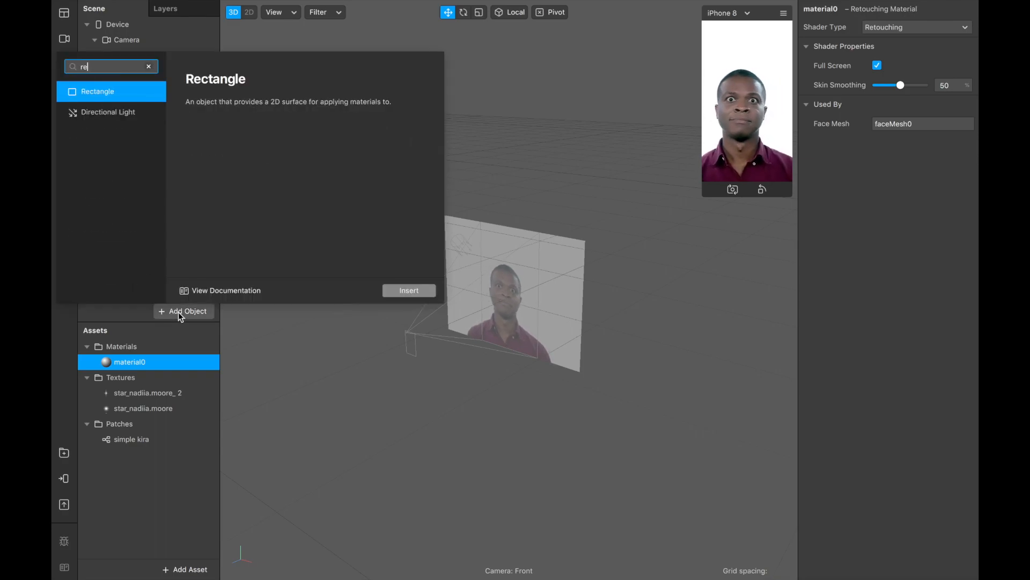
{"action": "double_click", "coordinate": [114, 98]}
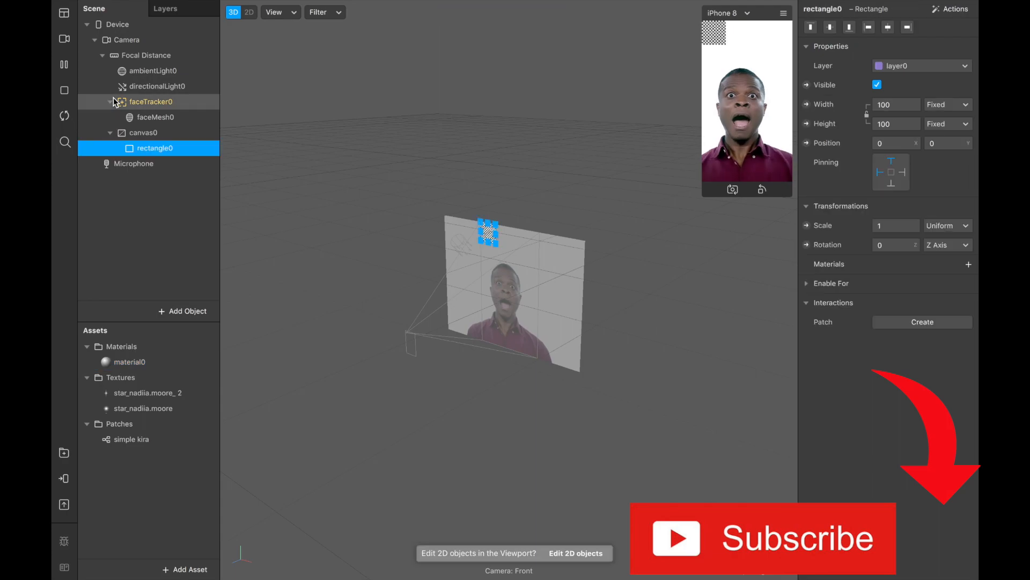
{"action": "left_click", "coordinate": [139, 135]}
{"action": "left_click_drag", "start_coordinate": [137, 134], "coordinate": [146, 89]}
- Assign a new material to rectangle0 and set that material's shader type to Flat
{"action": "left_click", "coordinate": [166, 121]}
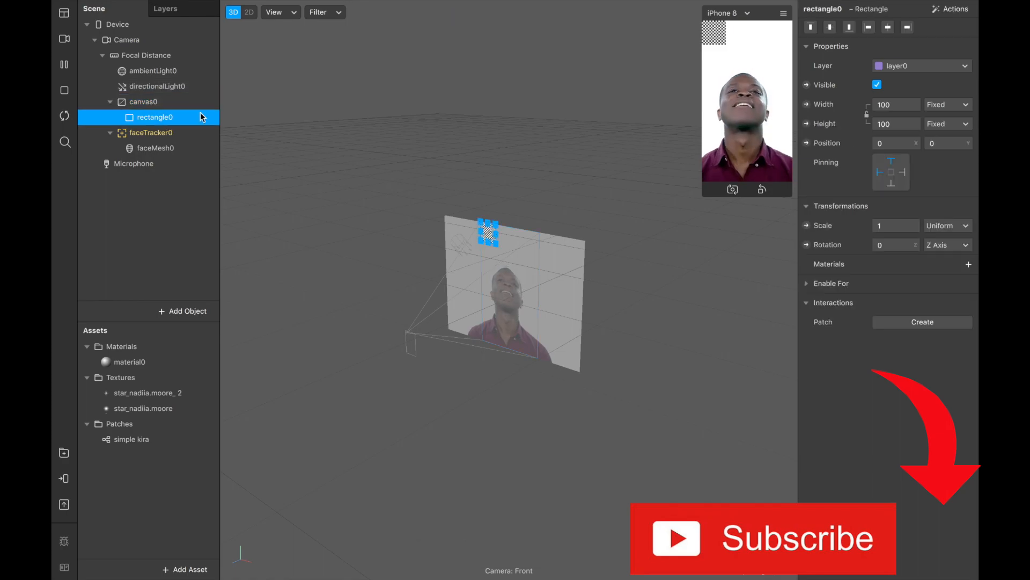
{"action": "left_click", "coordinate": [969, 264]}
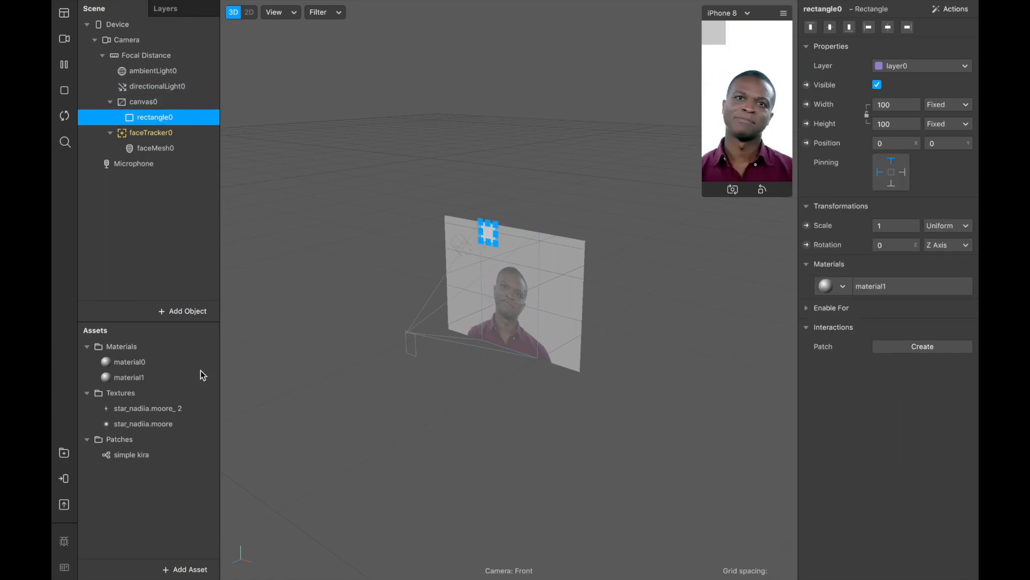
{"action": "left_click", "coordinate": [168, 378]}
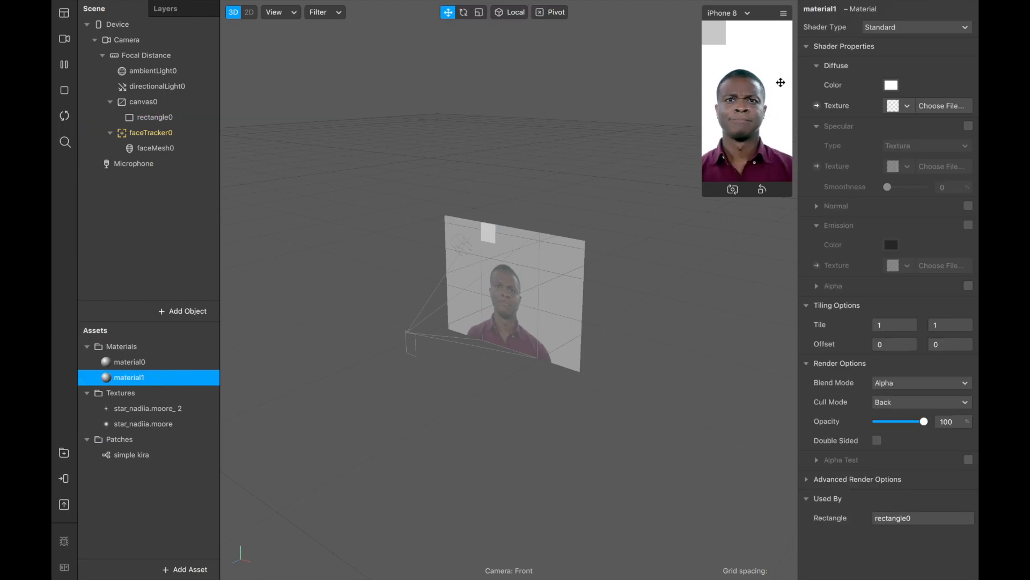
{"action": "left_click", "coordinate": [878, 28]}
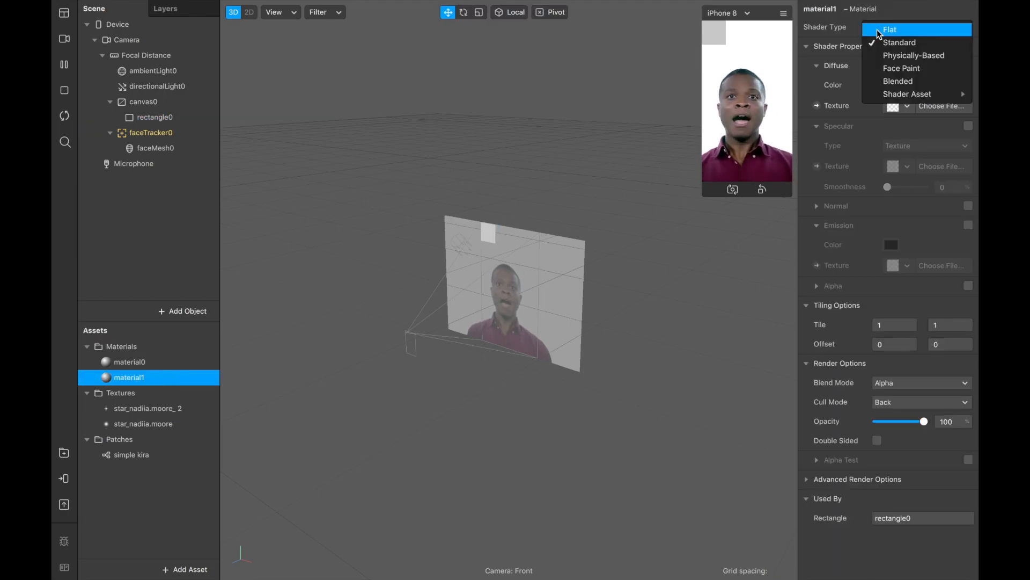
{"action": "left_click", "coordinate": [889, 30]}
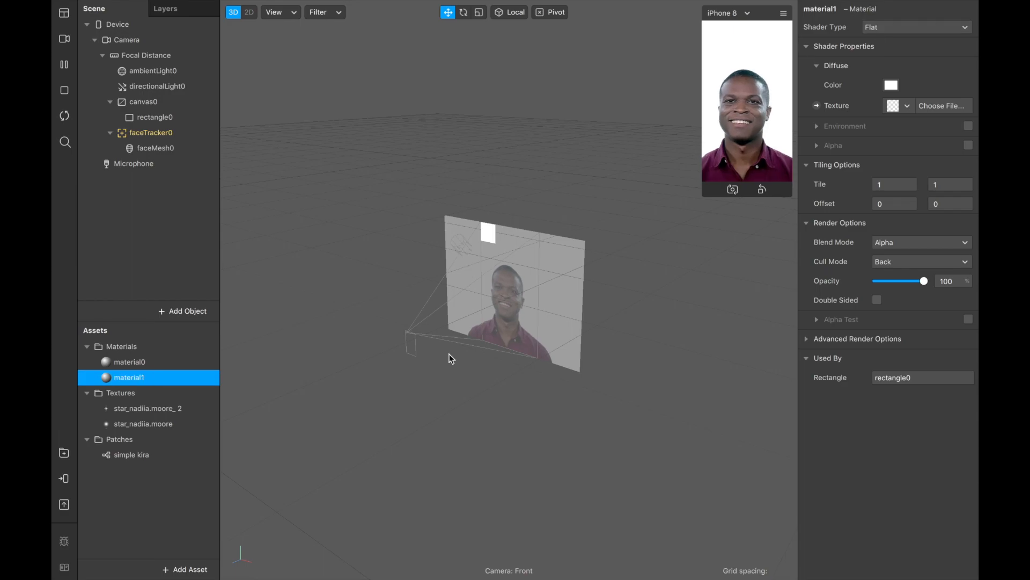
{"action": "left_click", "coordinate": [332, 434]}
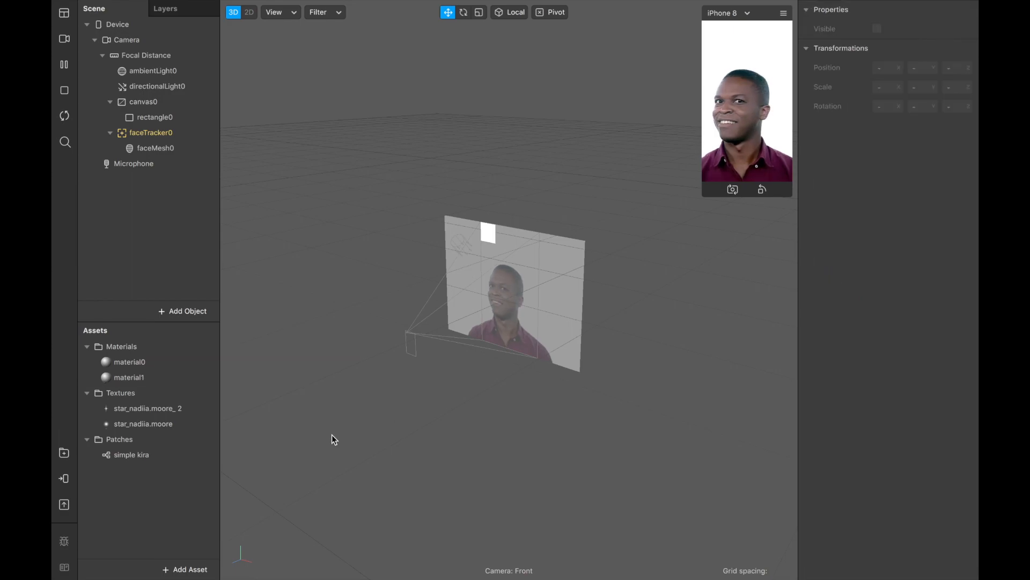
{"action": "double_click", "coordinate": [155, 379]}
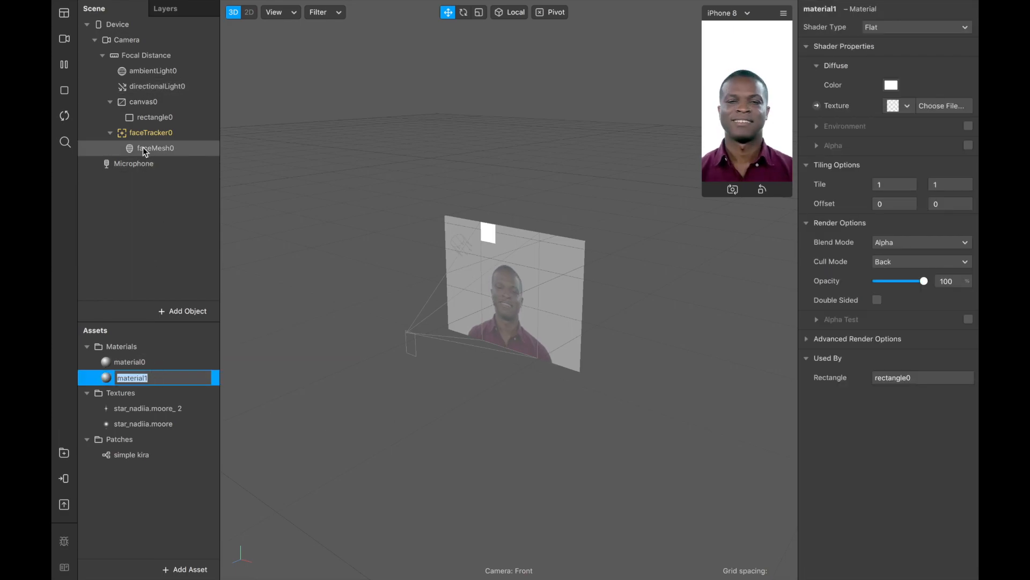
- Make rectangle0 fill the full width and height of its canvas
{"action": "left_click", "coordinate": [153, 117]}
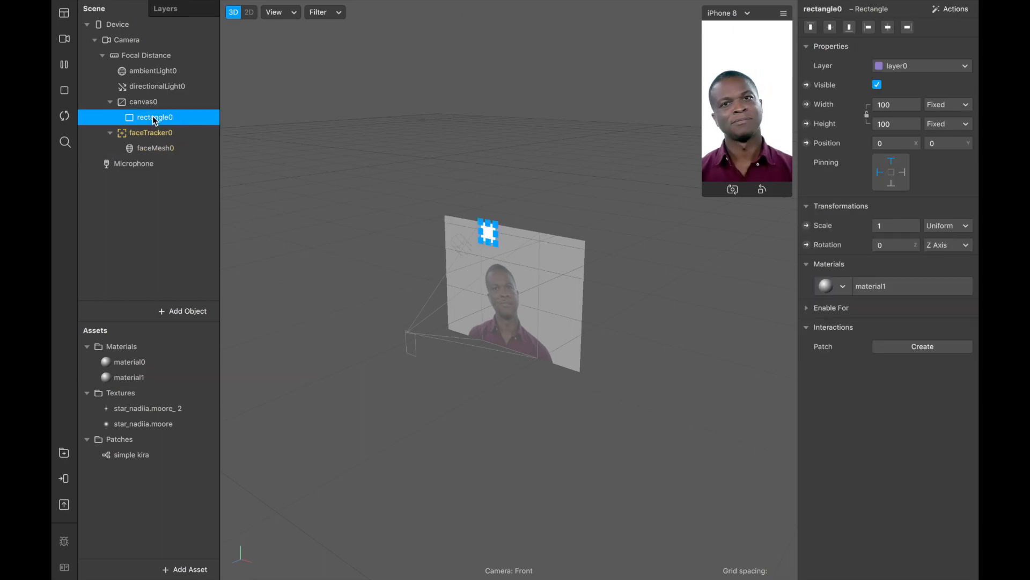
{"action": "left_click", "coordinate": [892, 104]}
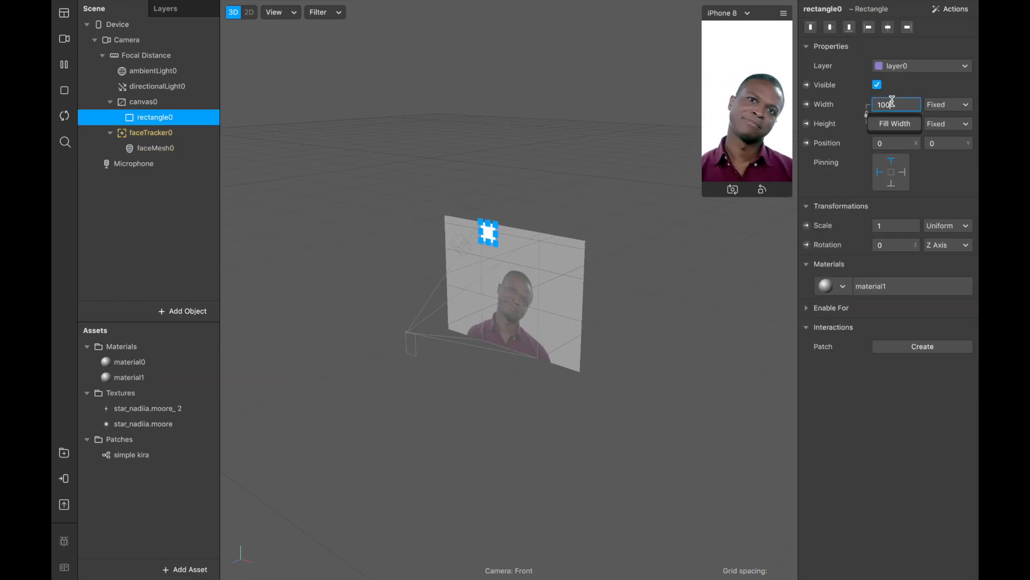
{"action": "left_click", "coordinate": [891, 124]}
{"action": "left_click", "coordinate": [892, 124]}
{"action": "left_click", "coordinate": [896, 144]}
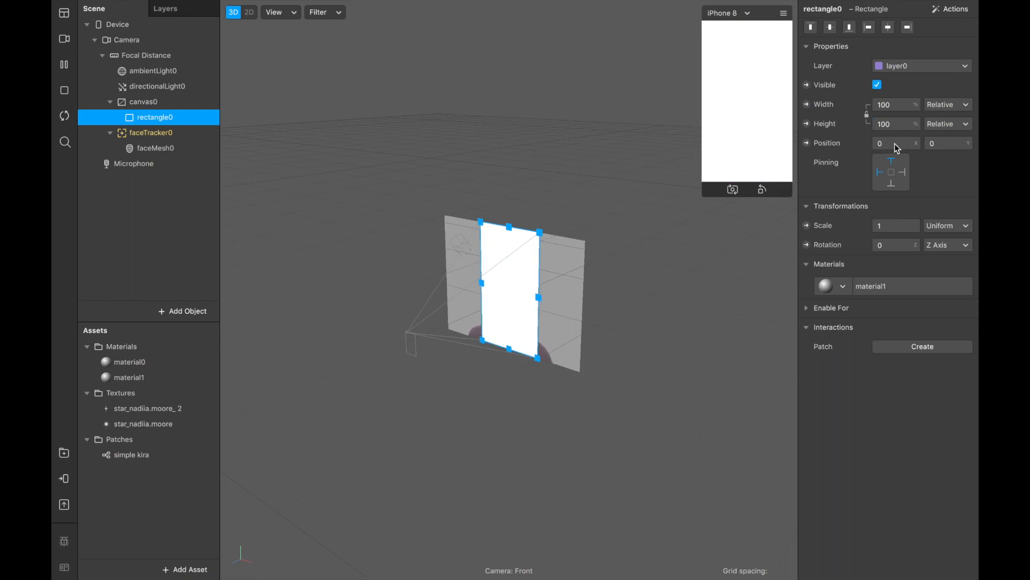
{"action": "left_click", "coordinate": [345, 79]}
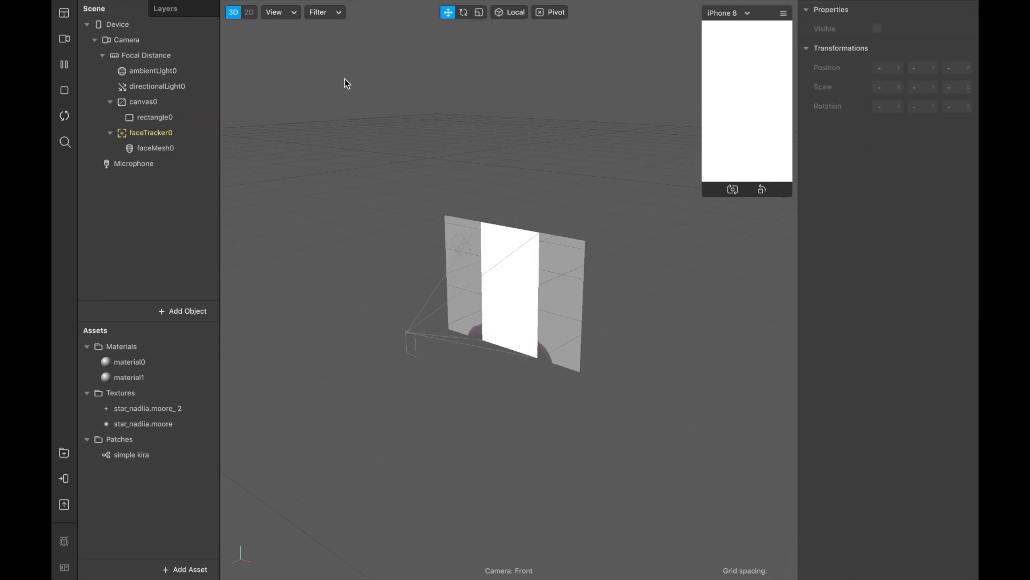
- Show the Patch Editor with an enlarged work area and add the simple kira patch to it
{"action": "left_click", "coordinate": [239, 8]}
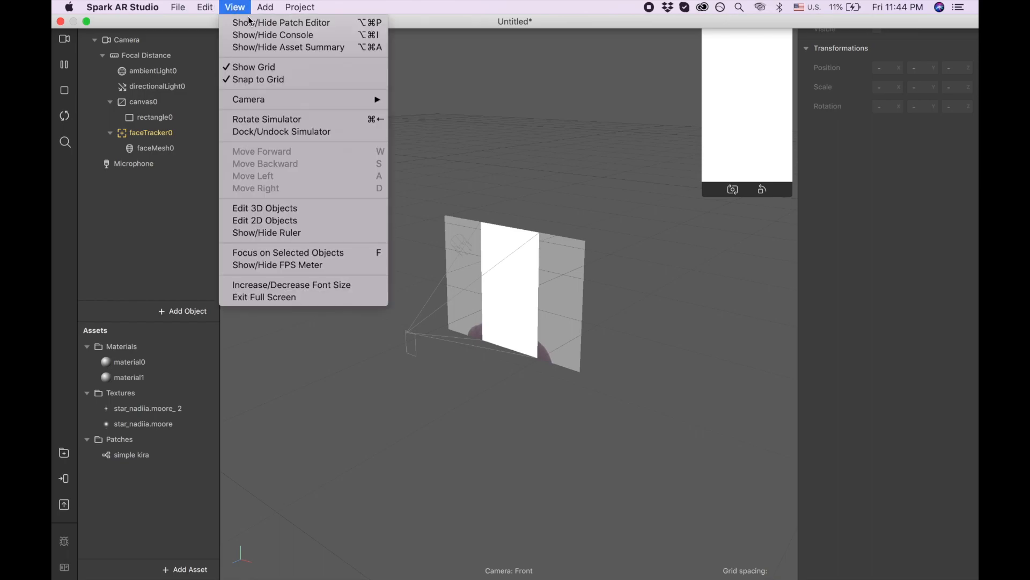
{"action": "left_click", "coordinate": [288, 24]}
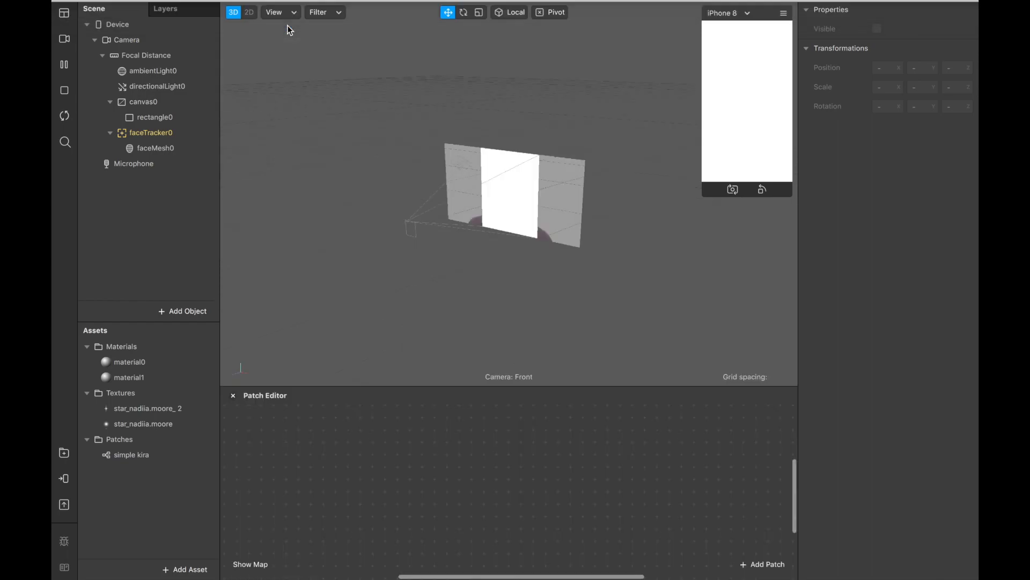
{"action": "left_click_drag", "start_coordinate": [464, 386], "coordinate": [462, 143]}
{"action": "left_click_drag", "start_coordinate": [147, 459], "coordinate": [427, 250]}
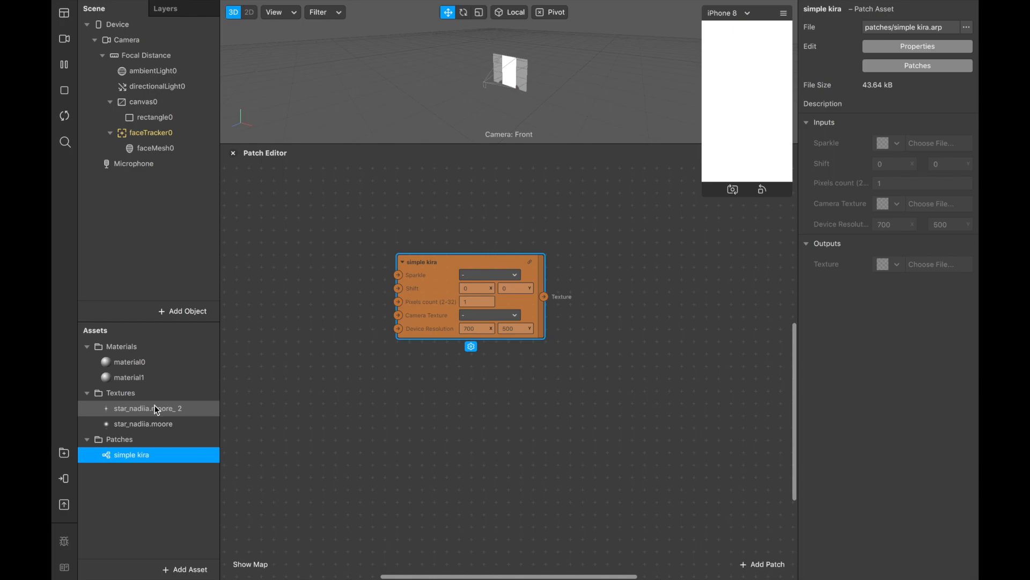
- Add both star textures to the patch graph, stacked ahead of the simple kira patch
{"action": "left_click_drag", "start_coordinate": [157, 409], "coordinate": [334, 259]}
{"action": "left_click_drag", "start_coordinate": [343, 212], "coordinate": [315, 184]}
{"action": "left_click", "coordinate": [143, 424]}
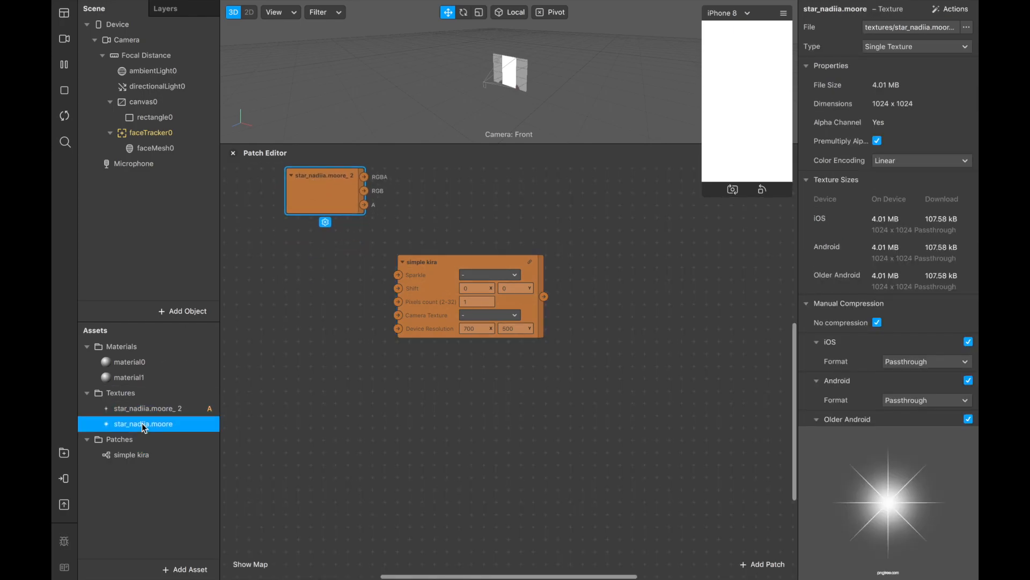
{"action": "left_click_drag", "start_coordinate": [181, 410], "coordinate": [278, 189]}
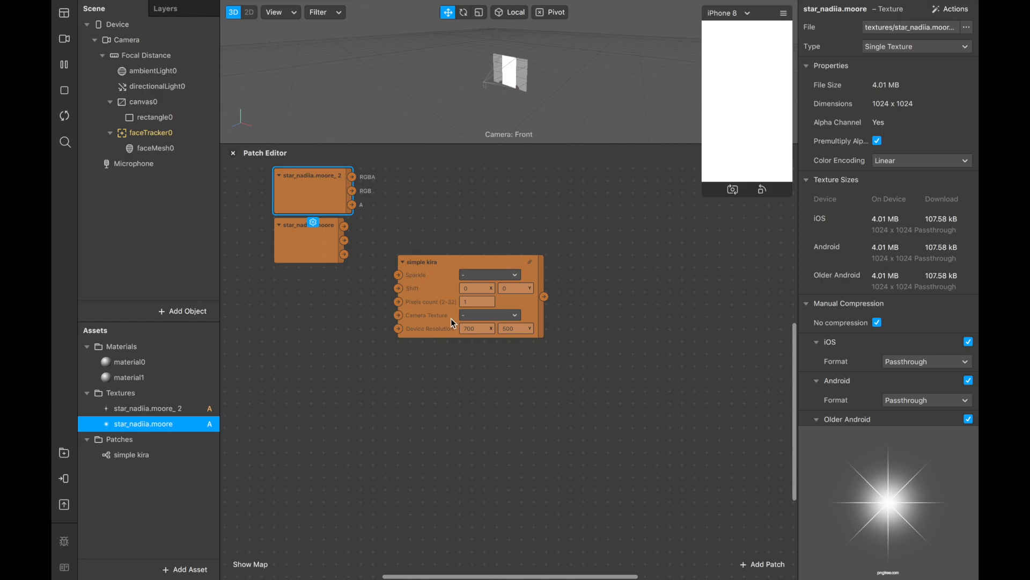
- Extract a camera texture and a Hair segmentation mask from the Camera, removing Facebook as a platform
{"action": "left_click", "coordinate": [140, 41]}
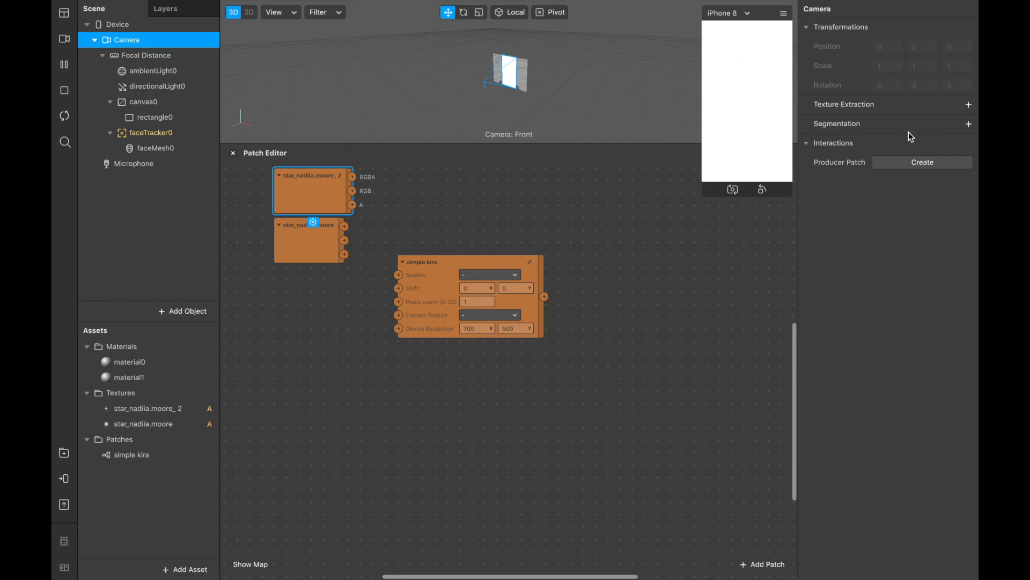
{"action": "left_click", "coordinate": [969, 105]}
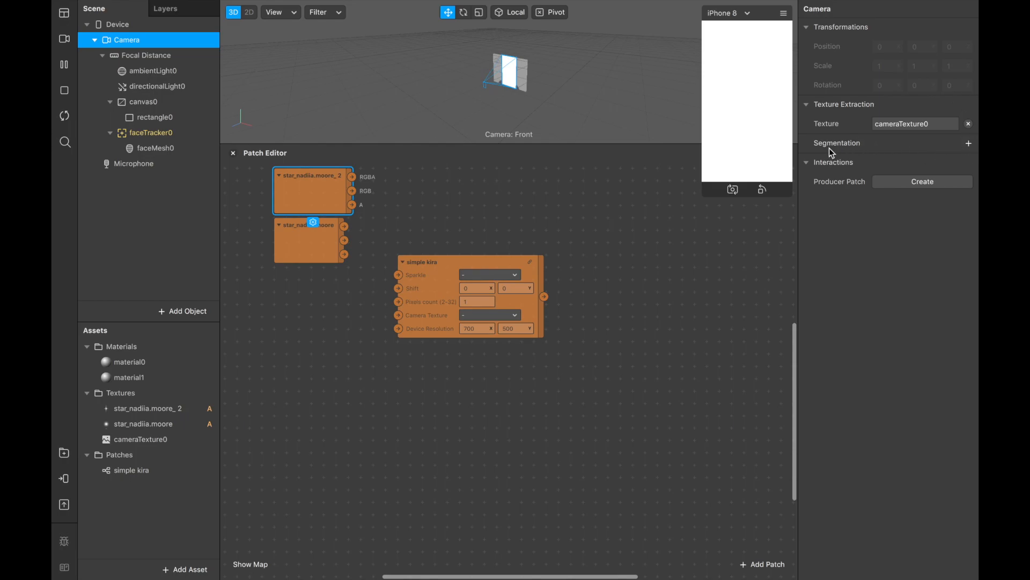
{"action": "left_click", "coordinate": [969, 144]}
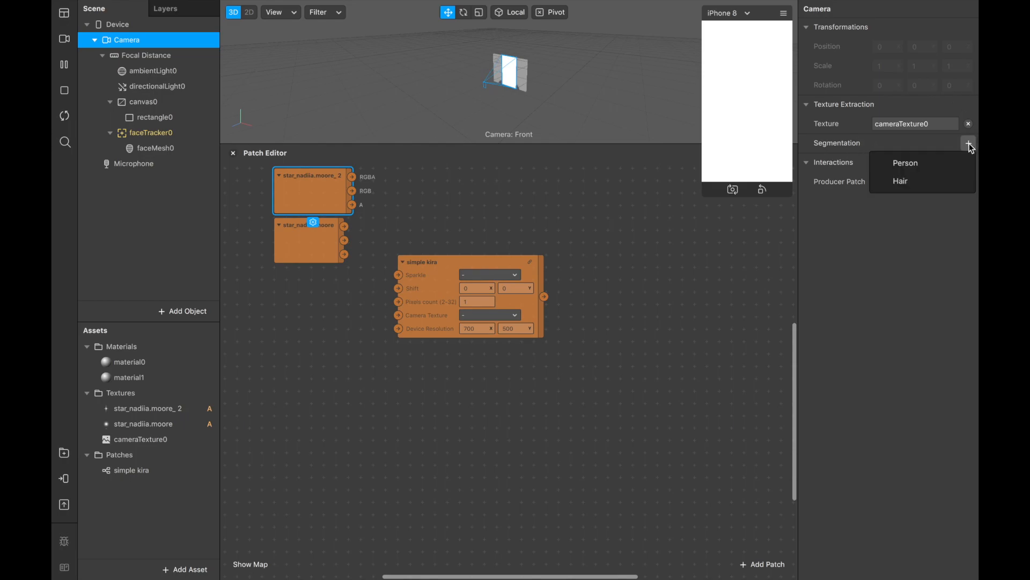
{"action": "left_click", "coordinate": [898, 182]}
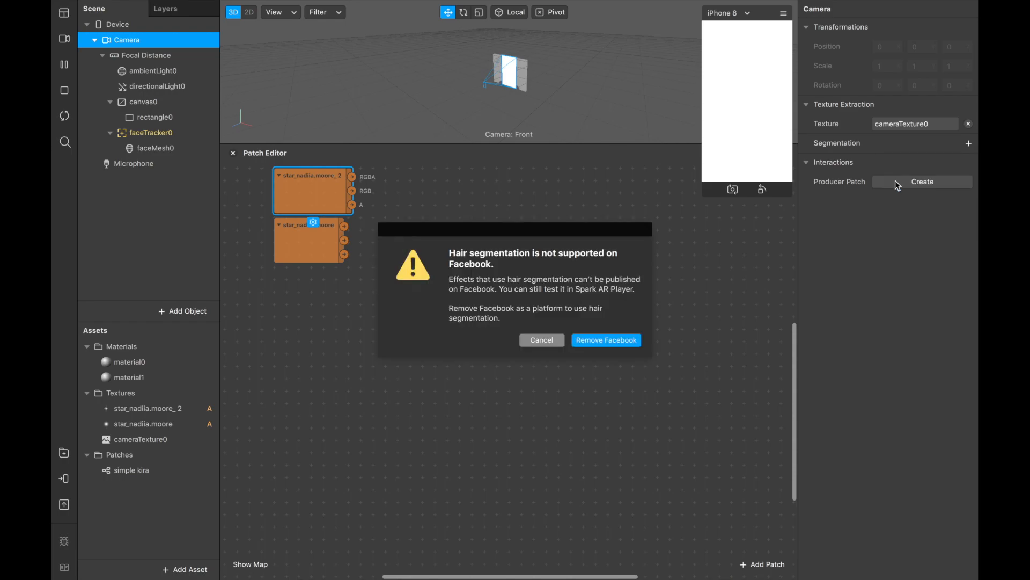
{"action": "left_click", "coordinate": [602, 340]}
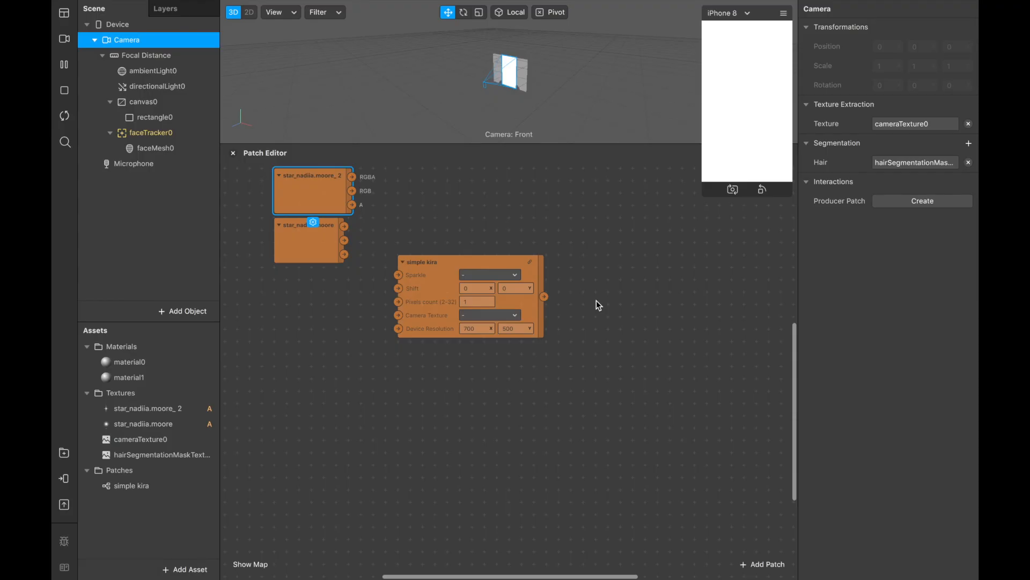
- Add cameraTexture0 and a Device producer patch to the graph, placed below the star texture patches
{"action": "left_click", "coordinate": [128, 443]}
{"action": "mouse_move", "coordinate": [128, 442]}
{"action": "left_mouse_down"}
{"action": "mouse_move", "coordinate": [294, 362]}
{"action": "mouse_move", "coordinate": [315, 321]}
{"action": "mouse_move", "coordinate": [342, 326]}
{"action": "mouse_move", "coordinate": [278, 301]}
{"action": "left_mouse_up"}
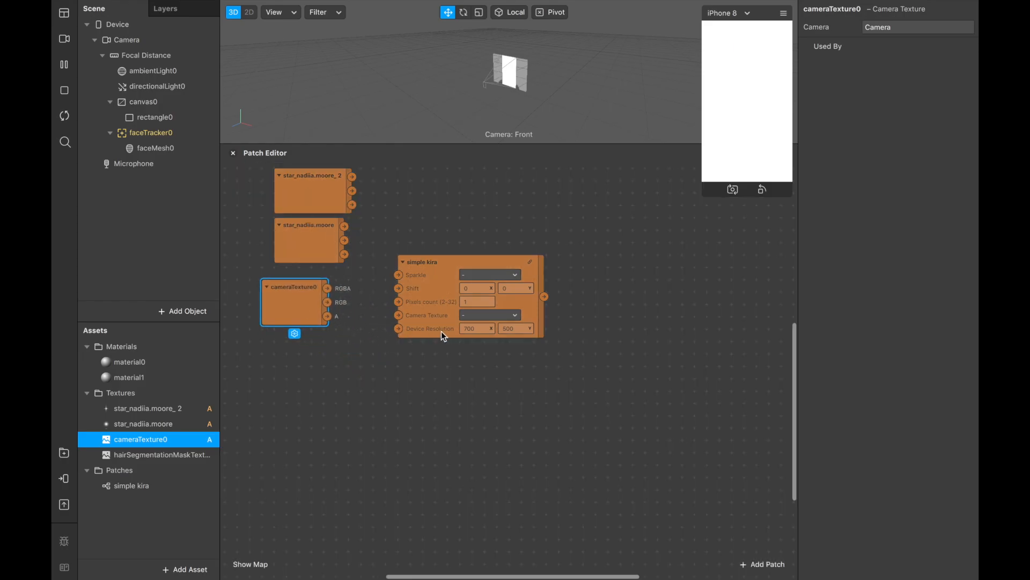
{"action": "left_click", "coordinate": [120, 25]}
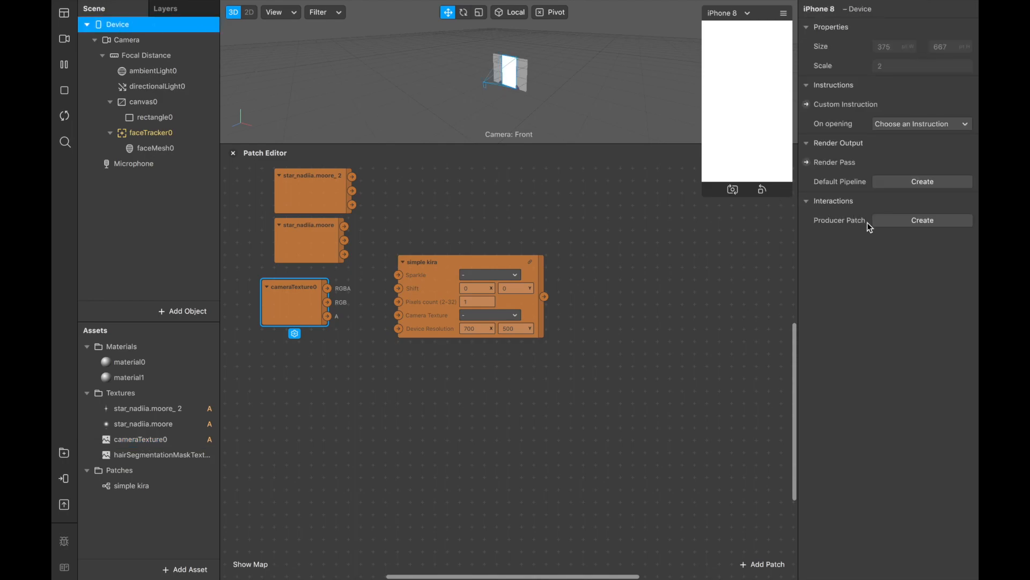
{"action": "left_click", "coordinate": [911, 221]}
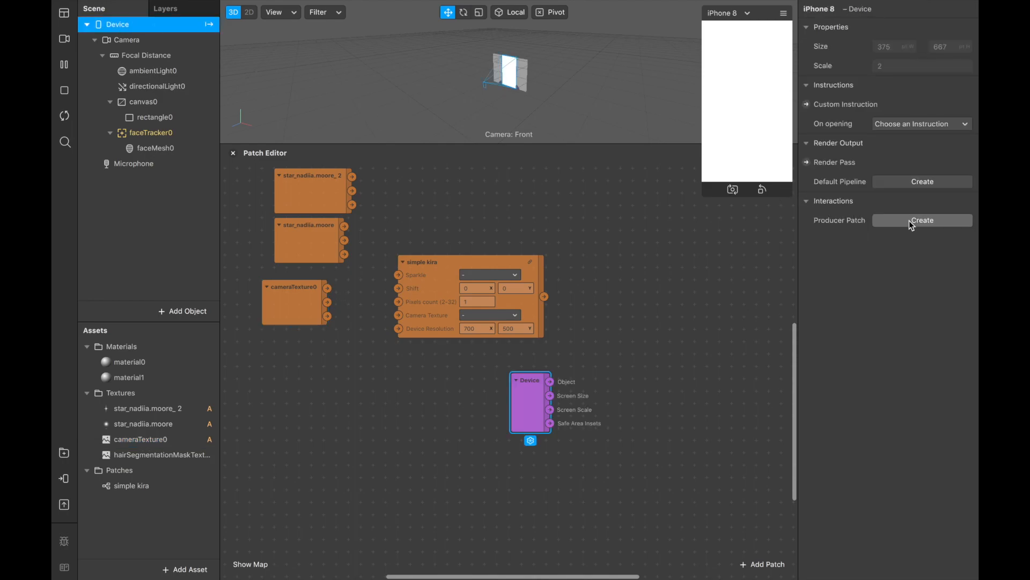
{"action": "left_click_drag", "start_coordinate": [526, 401], "coordinate": [285, 380]}
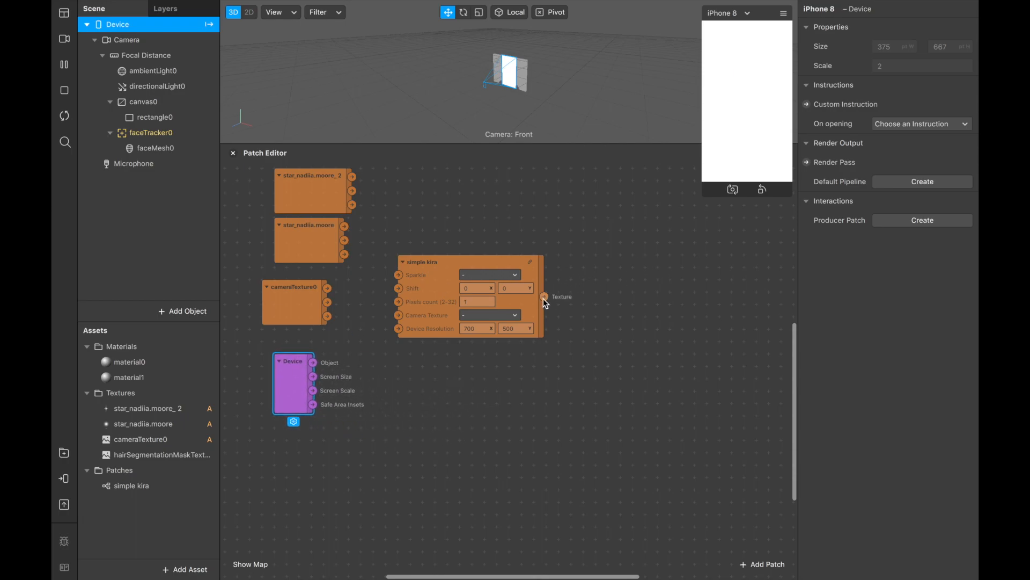
- Create a patch for material1's diffuse texture and place it after the simple kira patch
{"action": "left_click", "coordinate": [169, 119]}
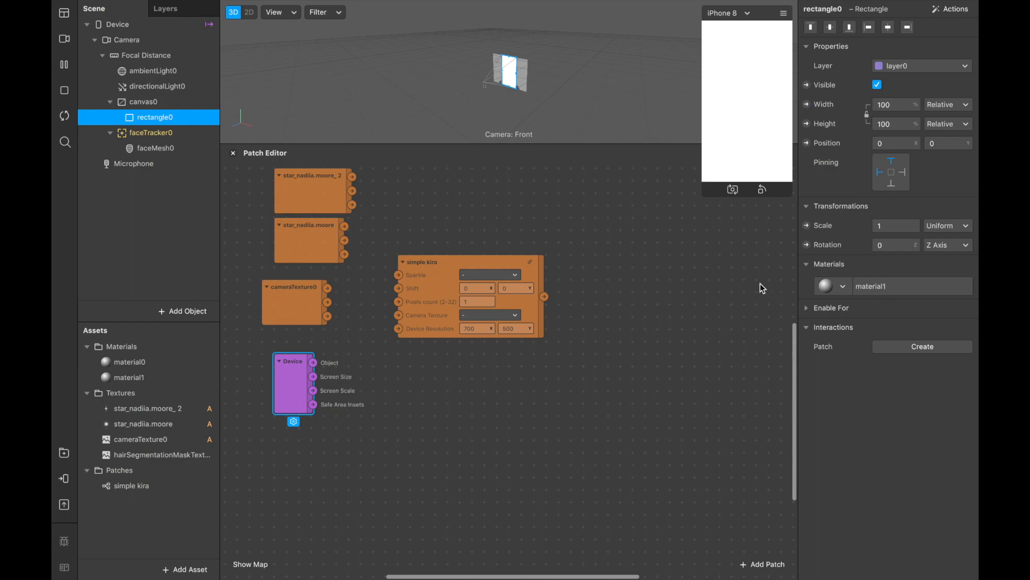
{"action": "left_click", "coordinate": [116, 380]}
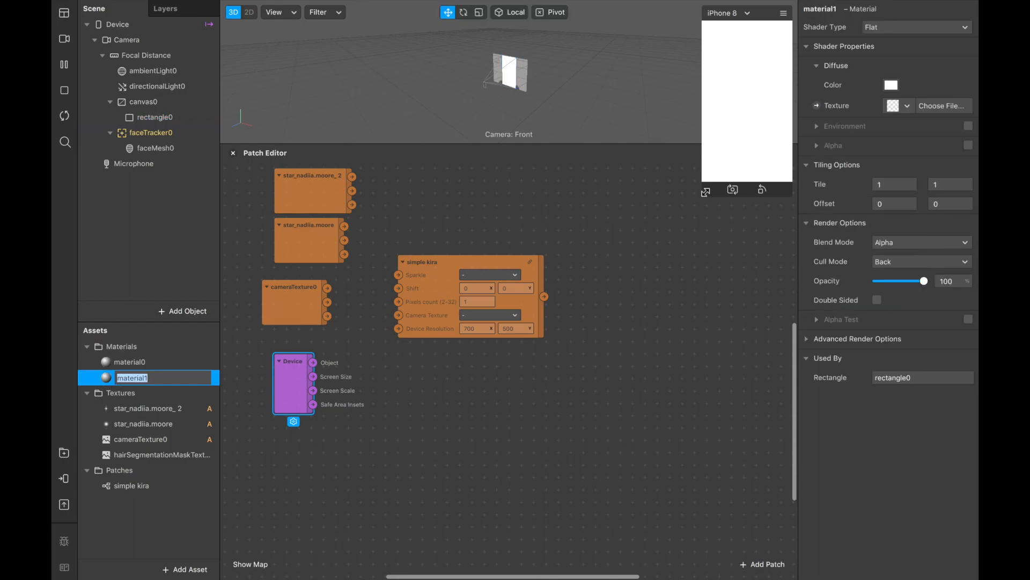
{"action": "left_click", "coordinate": [816, 106]}
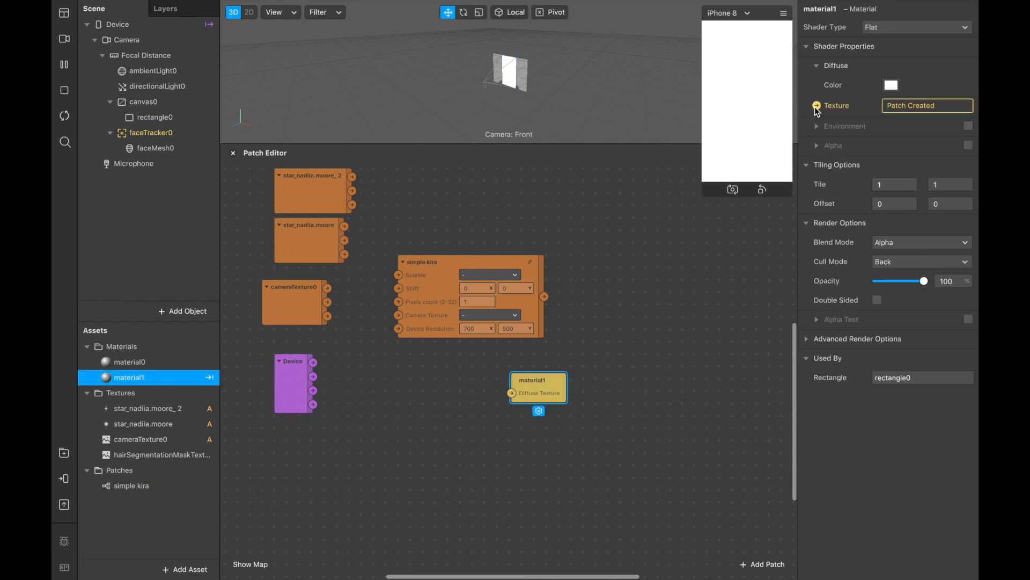
{"action": "left_click_drag", "start_coordinate": [536, 386], "coordinate": [631, 267]}
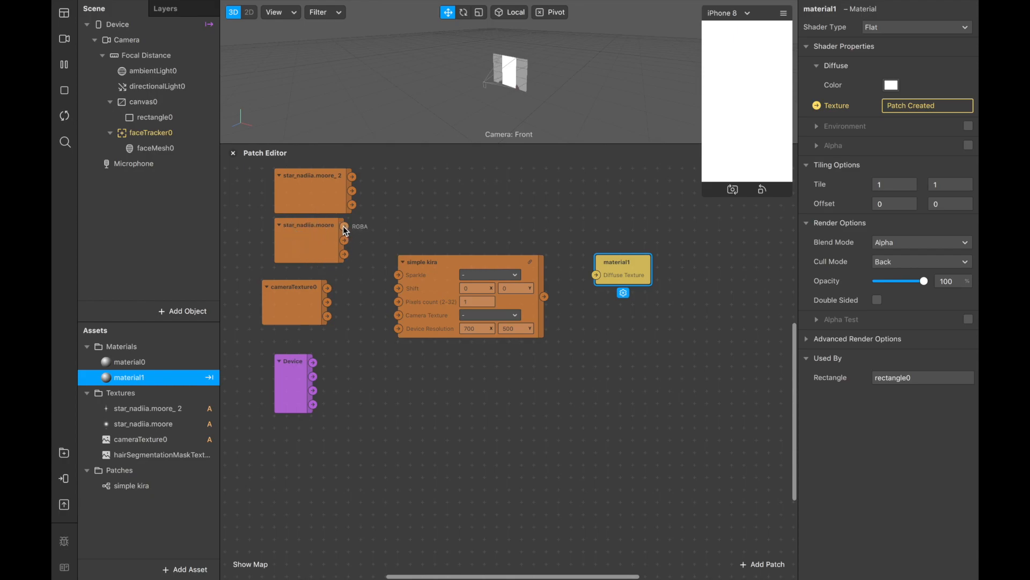
- Wire the star texture without the 2 suffix to Sparkle, cameraTexture0 to Camera Texture, Device Screen Size to Device Resolution, and simple kira's output to material1
{"action": "left_click_drag", "start_coordinate": [347, 228], "coordinate": [399, 275]}
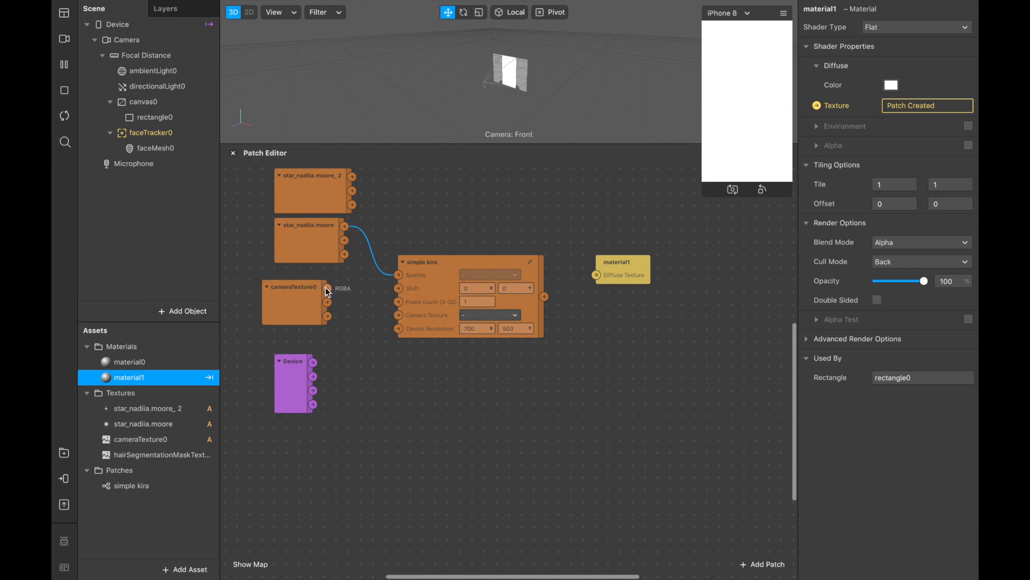
{"action": "left_click_drag", "start_coordinate": [330, 289], "coordinate": [402, 321]}
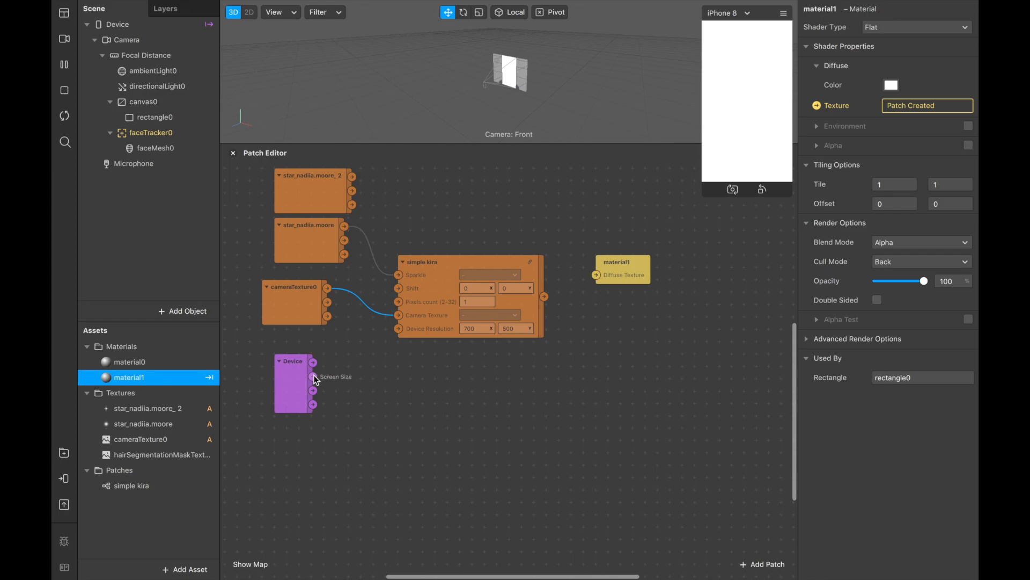
{"action": "left_click_drag", "start_coordinate": [313, 376], "coordinate": [404, 329]}
{"action": "left_click_drag", "start_coordinate": [549, 297], "coordinate": [600, 272]}
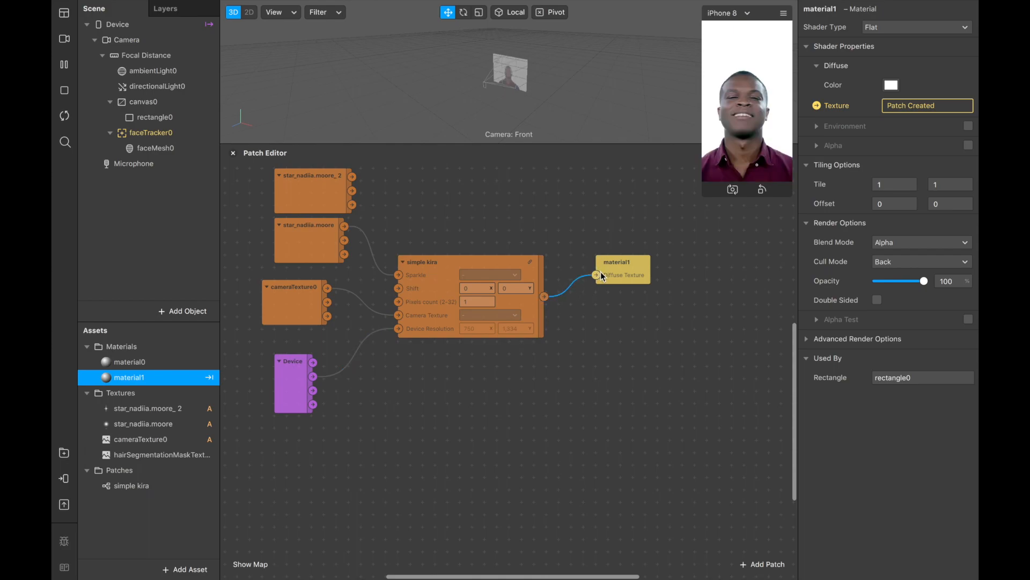
- Switch the simulator preview to the video of a woman with long dark hair
{"action": "left_click", "coordinate": [64, 39]}
{"action": "left_click", "coordinate": [169, 177]}
{"action": "left_click", "coordinate": [515, 420]}
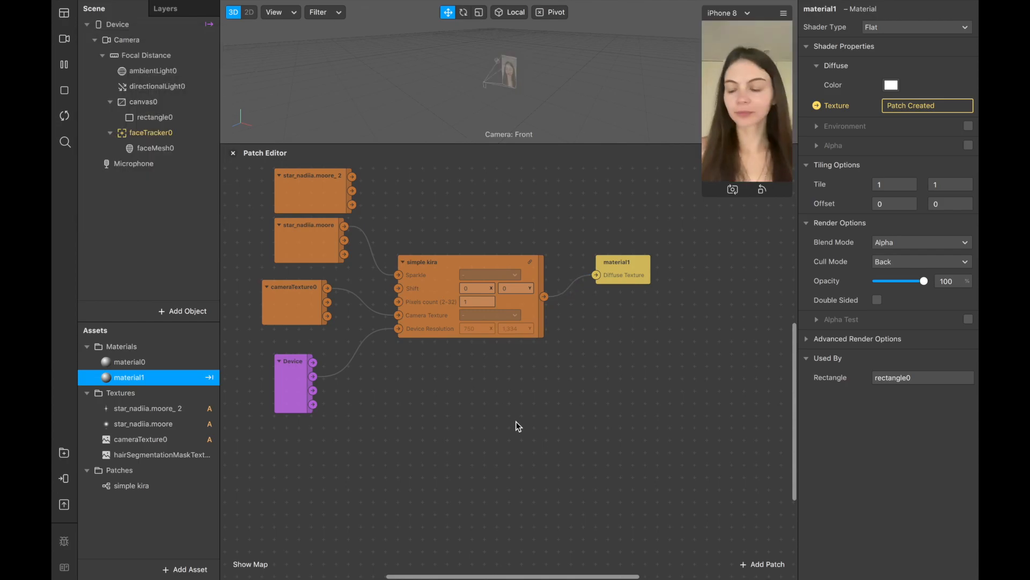
- Set the simple kira patch's pixels count to 32
{"action": "double_click", "coordinate": [477, 301]}
{"action": "type", "text": "32"}
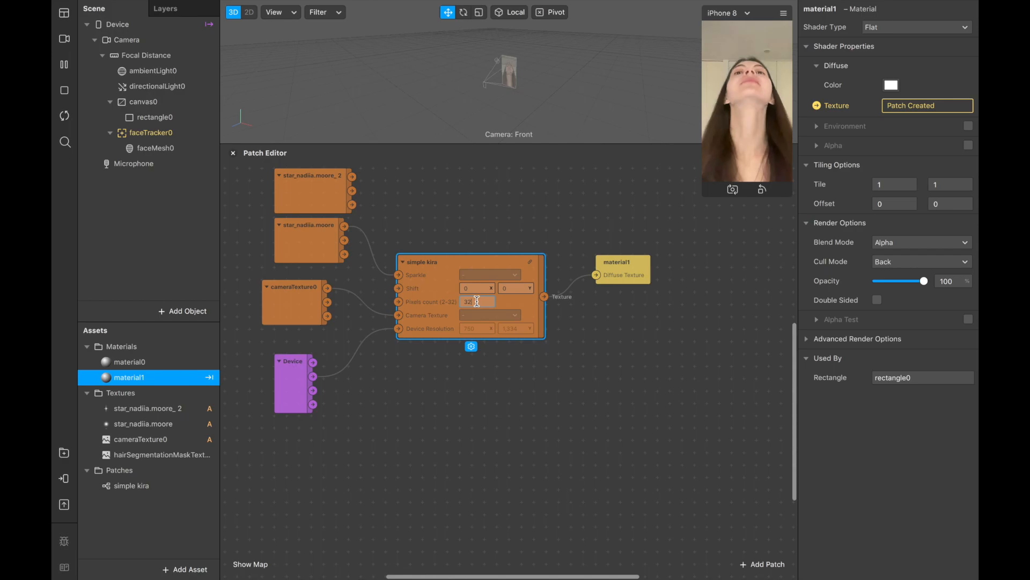
{"action": "key", "text": "Return"}
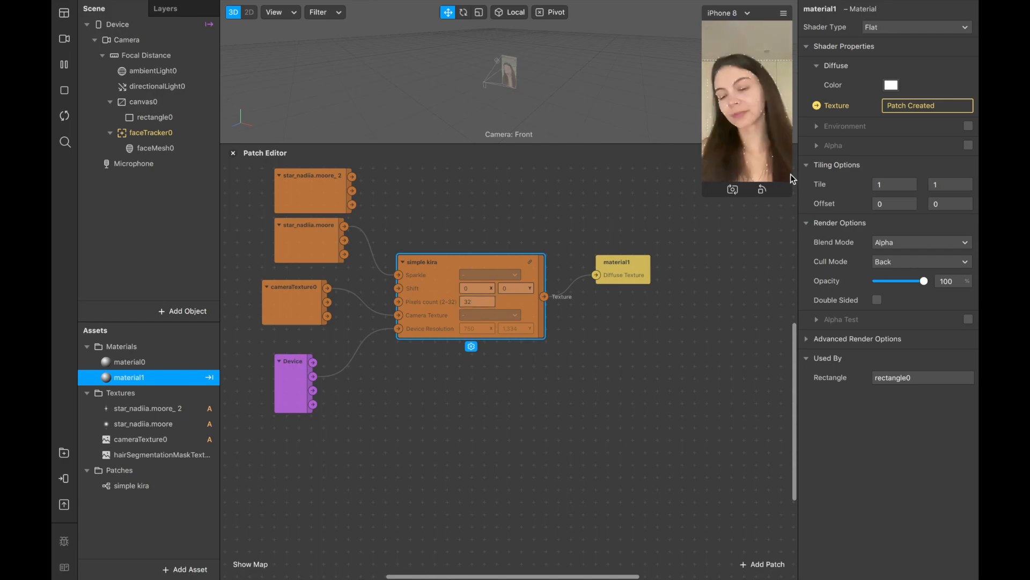
- Space out the simple kira and material1 patches and add a Value patch below simple kira
{"action": "left_click_drag", "start_coordinate": [508, 253], "coordinate": [597, 214]}
{"action": "left_click_drag", "start_coordinate": [643, 268], "coordinate": [727, 268]}
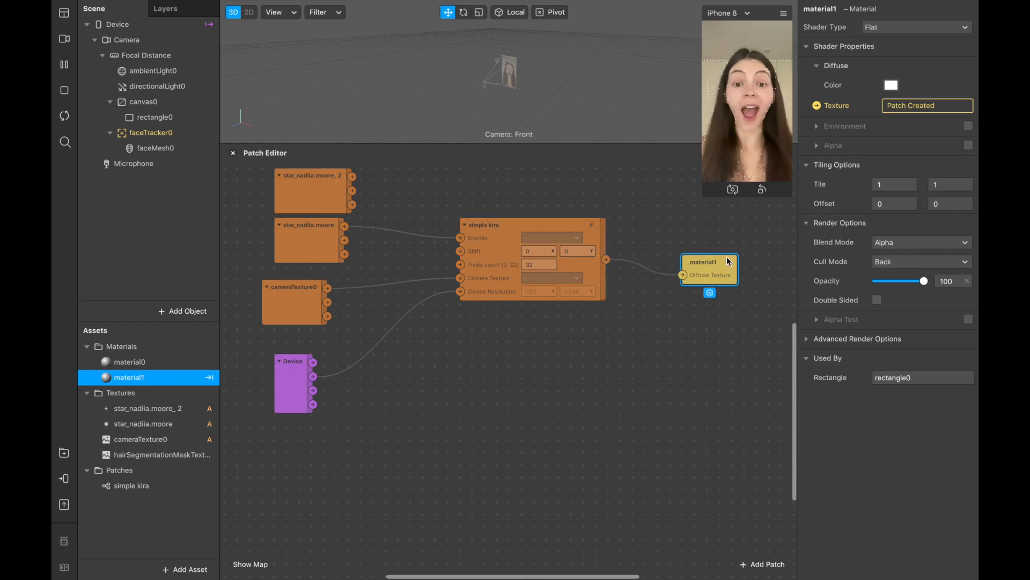
{"action": "right_click", "coordinate": [430, 347]}
{"action": "type", "text": "va"}
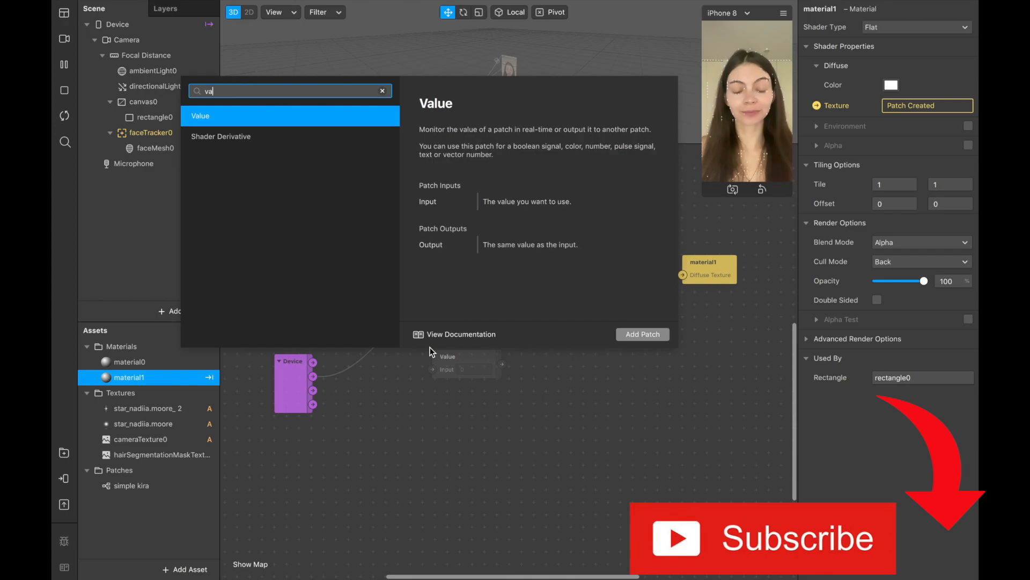
{"action": "left_click", "coordinate": [236, 120]}
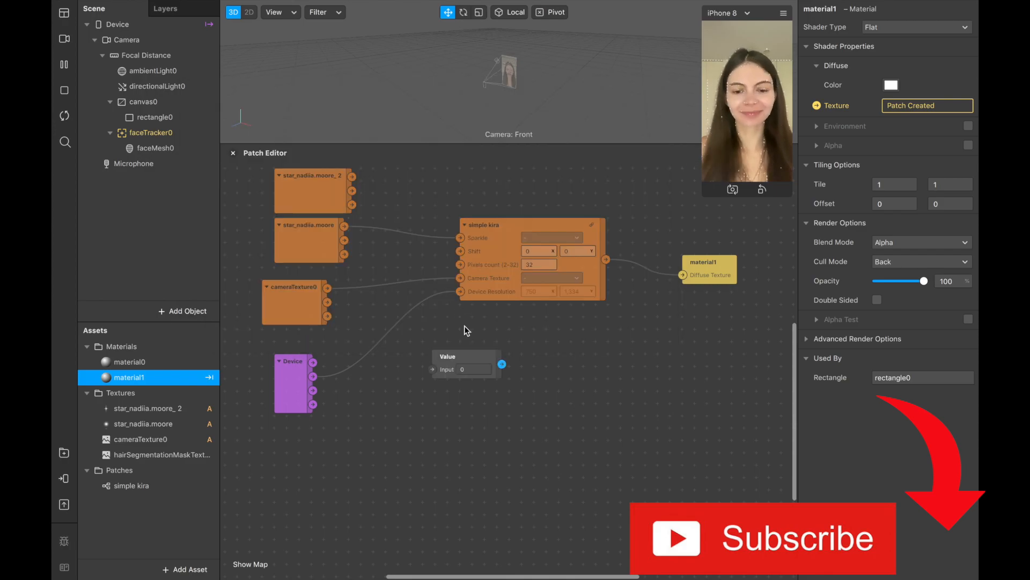
- Set the Value patch to 40 and connect its output to simple kira's pixels count
{"action": "left_click", "coordinate": [475, 370]}
{"action": "type", "text": "40"}
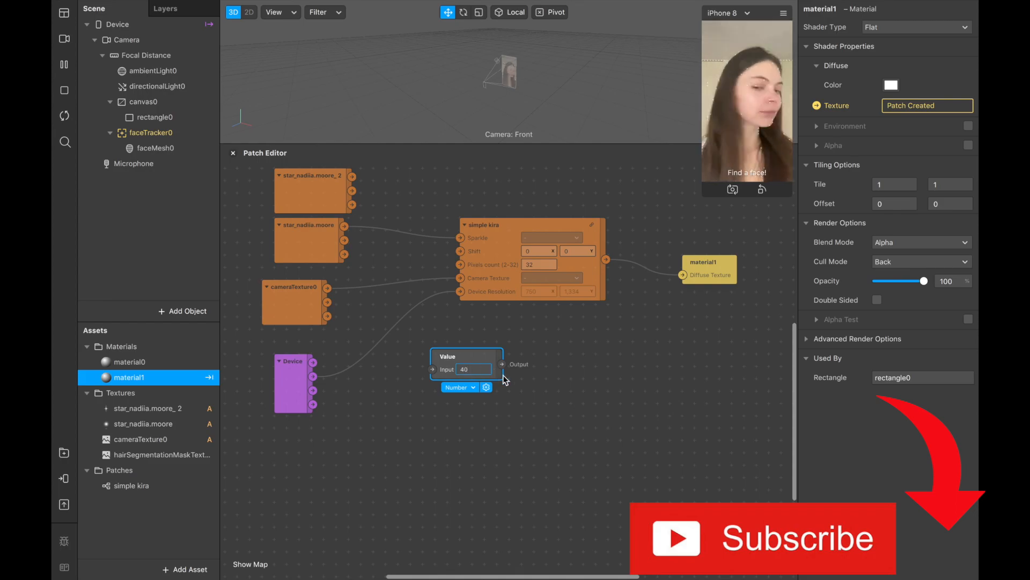
{"action": "left_click_drag", "start_coordinate": [502, 364], "coordinate": [458, 263]}
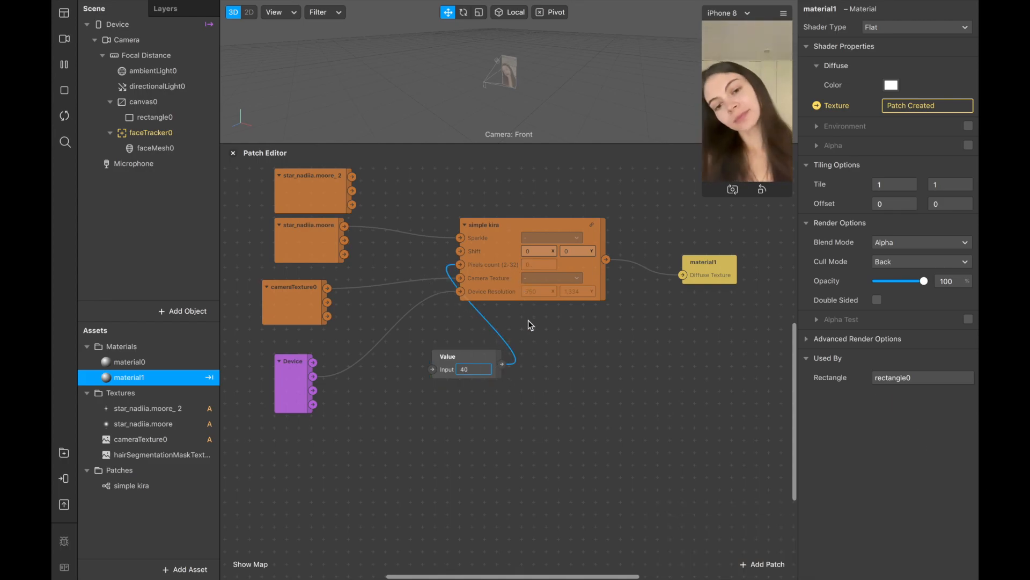
{"action": "key", "text": "Return"}
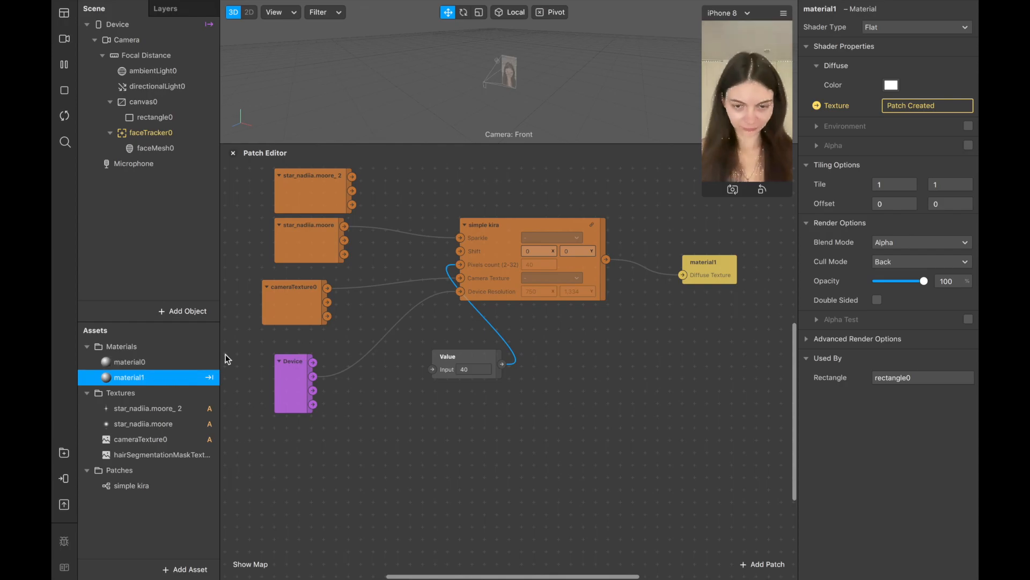
{"action": "mouse_move", "coordinate": [613, 3]}
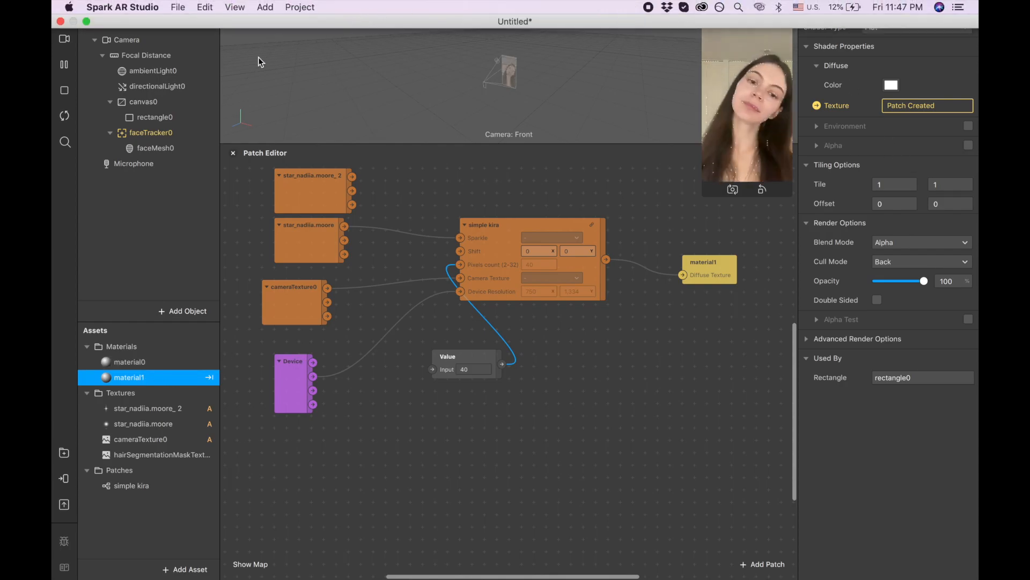
- Restore the window to its smaller size beside the desktop folders and enable material1's Alpha with hairSegmentationMaskTexture0 as the alpha texture
{"action": "left_click", "coordinate": [86, 22]}
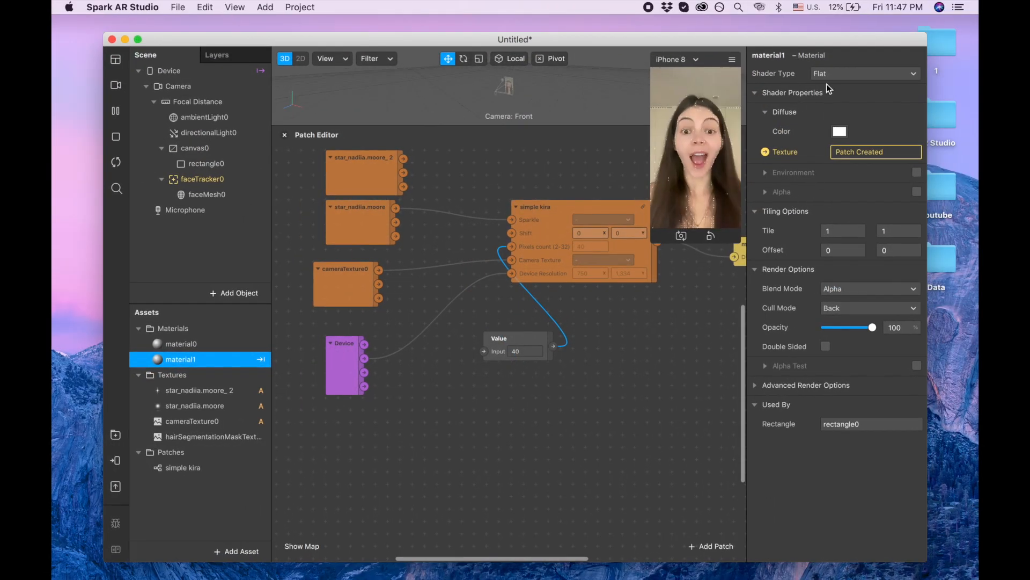
{"action": "left_click_drag", "start_coordinate": [807, 45], "coordinate": [741, 44]}
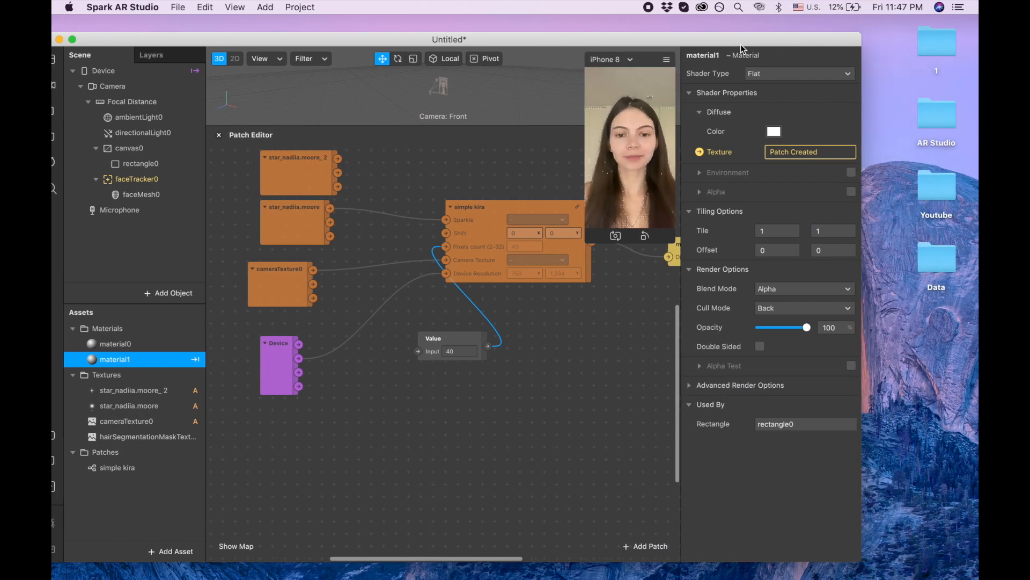
{"action": "left_click", "coordinate": [852, 189]}
{"action": "left_click", "coordinate": [785, 232]}
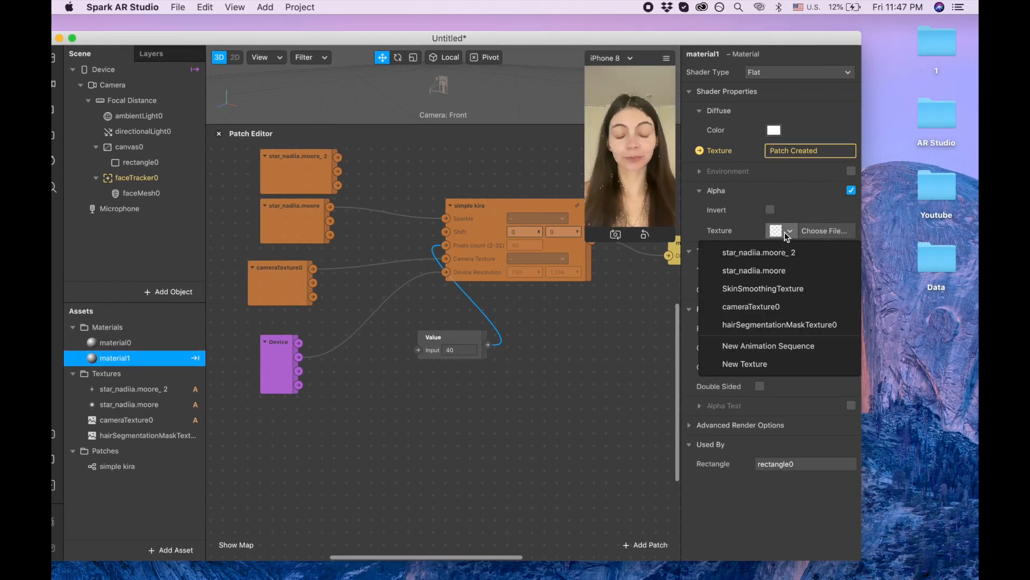
{"action": "left_click", "coordinate": [738, 325]}
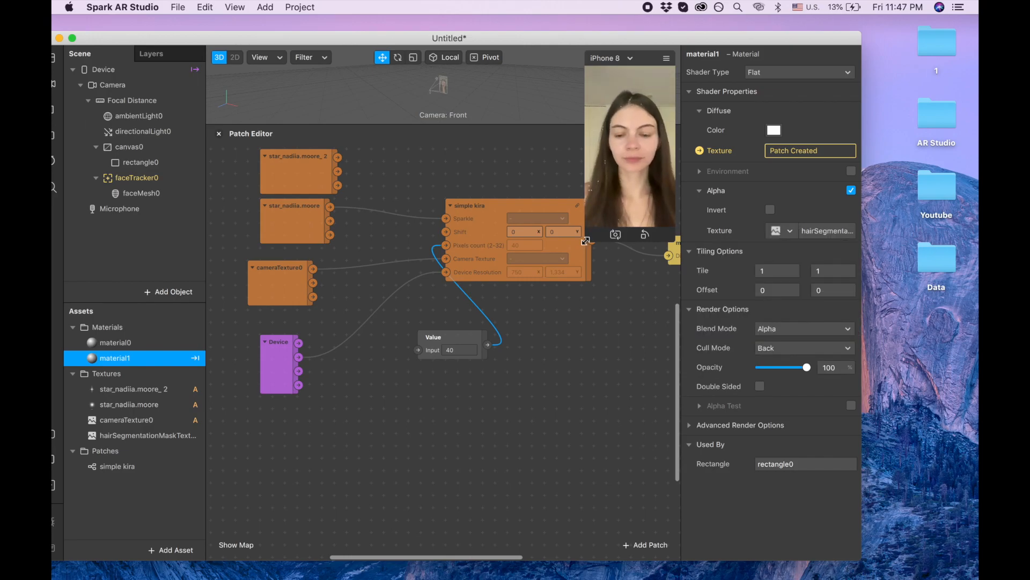
- Enlarge the simulator preview to examine the effect on the hair, and shrink it back to a small size
{"action": "left_click_drag", "start_coordinate": [584, 241], "coordinate": [544, 409]}
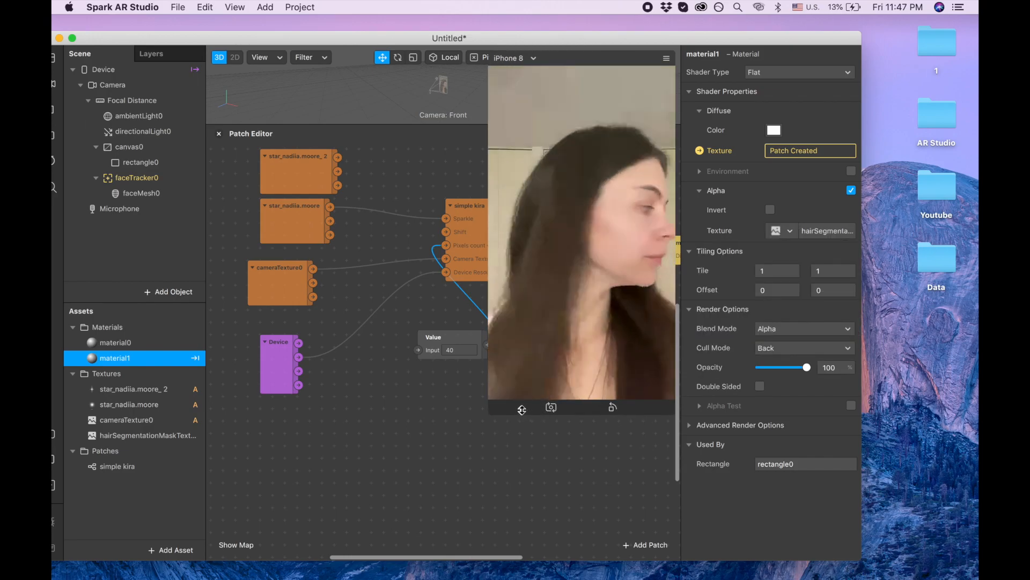
{"action": "left_click_drag", "start_coordinate": [489, 414], "coordinate": [598, 220]}
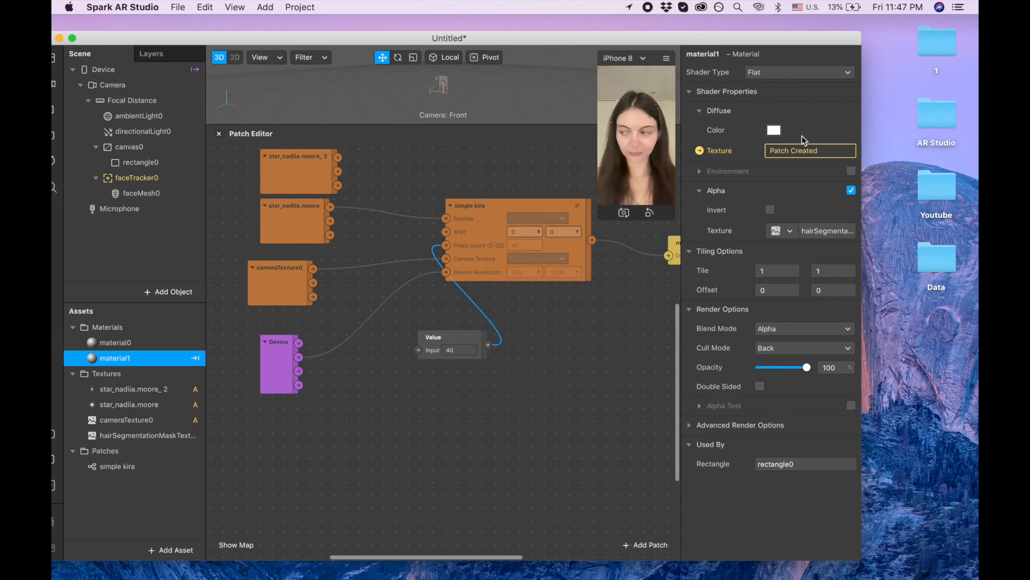